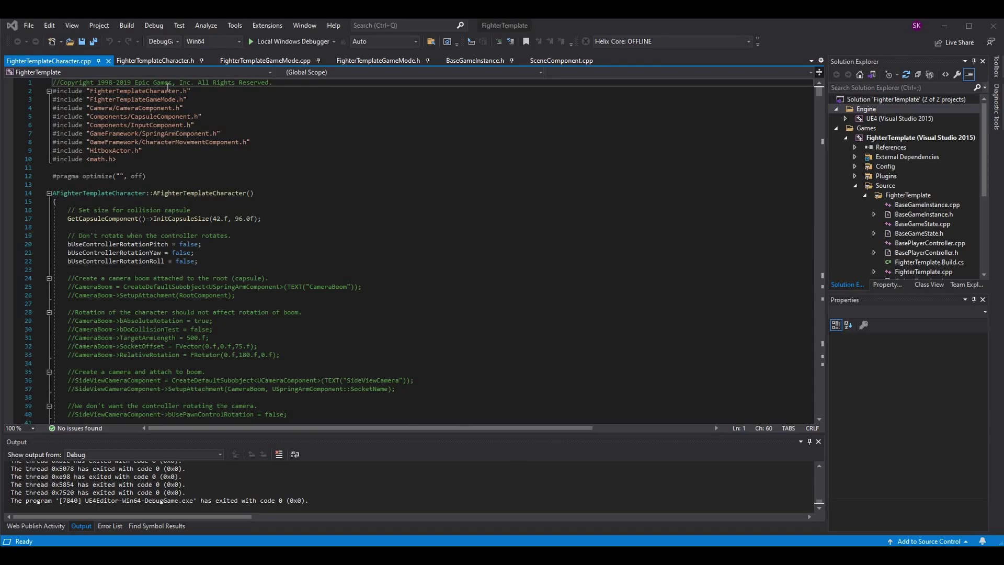
# Step: Review the available solution configurations, keeping DebugGame Editor as the active one
pyautogui.click(178, 41)
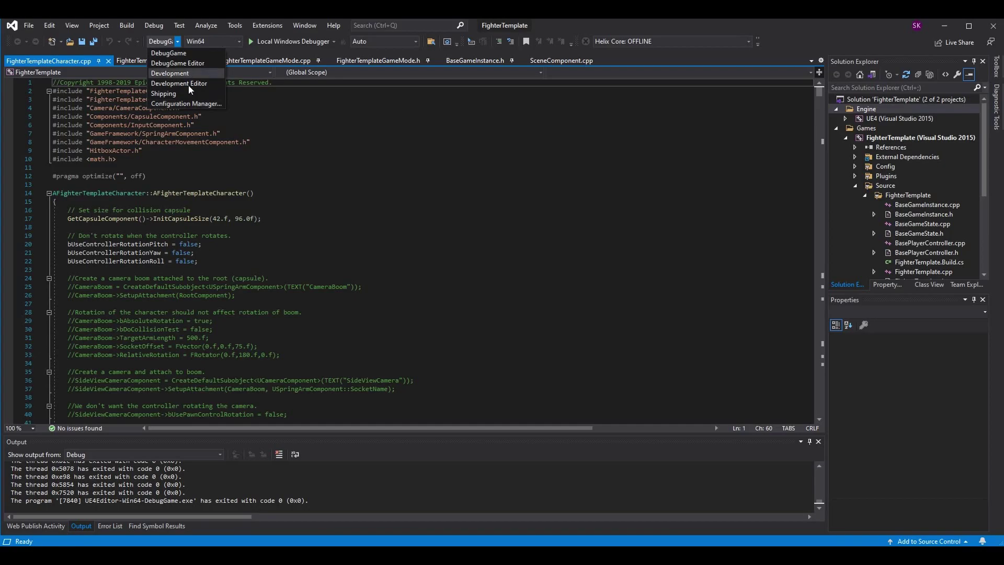
pyautogui.click(176, 42)
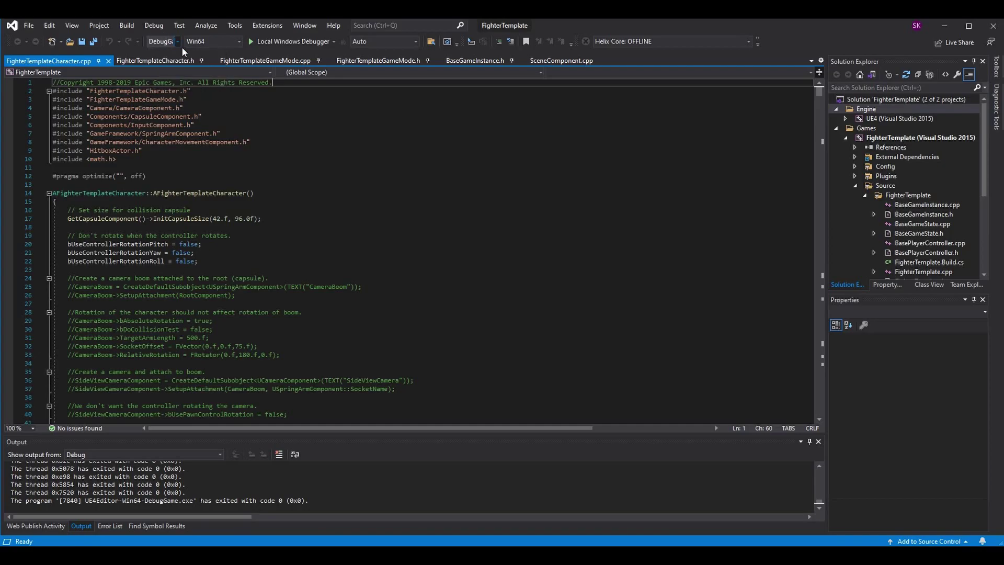
pyautogui.click(180, 43)
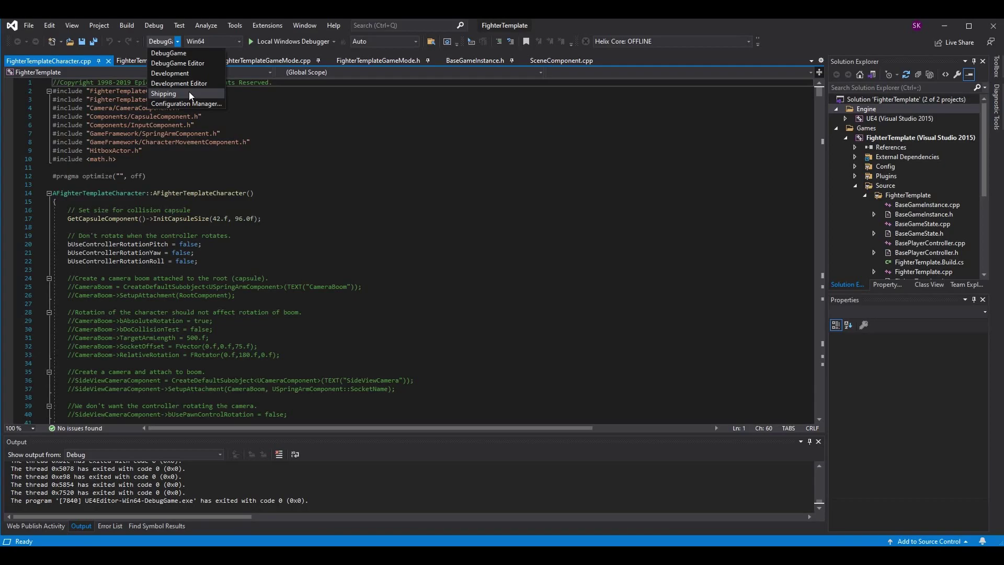
pyautogui.click(214, 62)
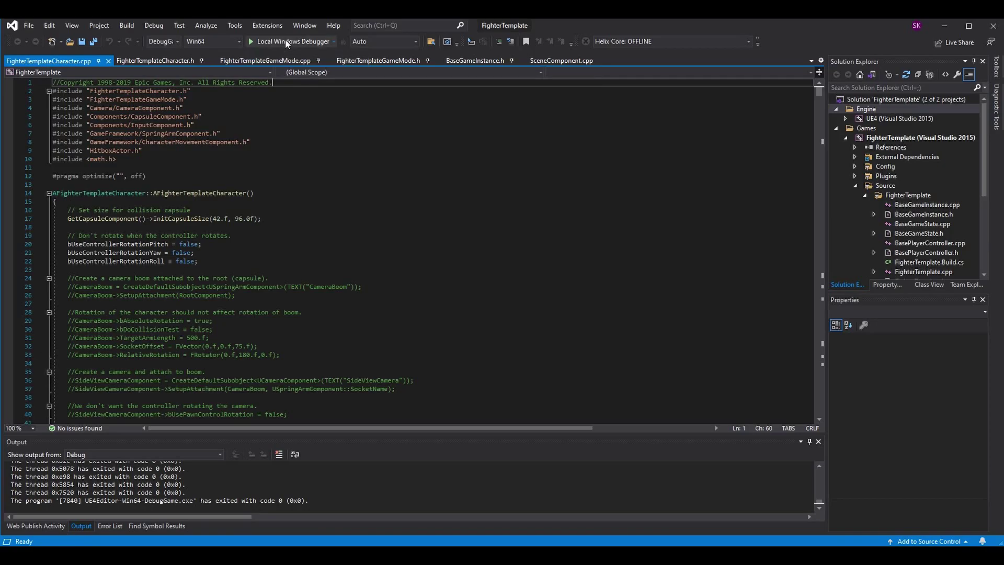
pyautogui.click(175, 41)
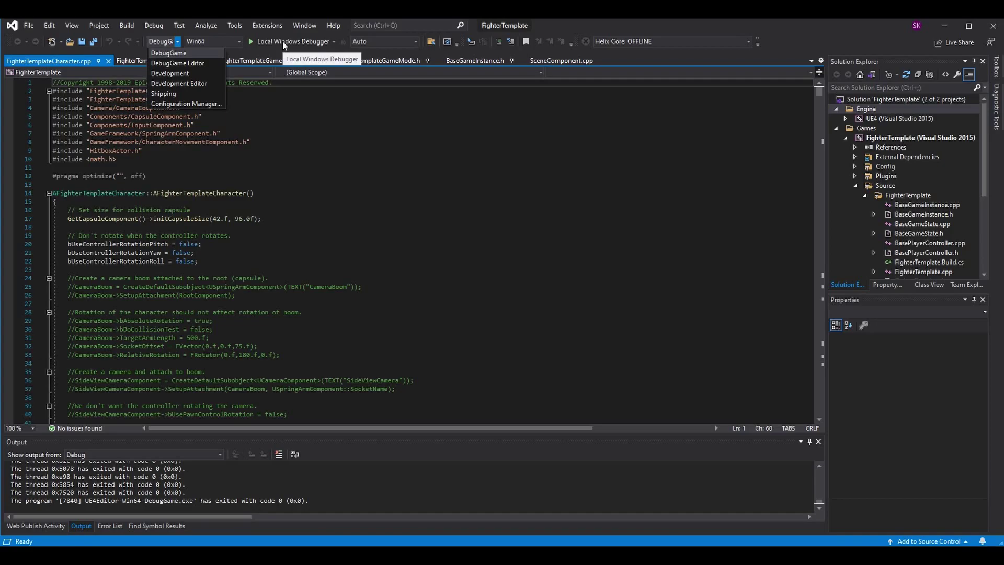
pyautogui.click(215, 64)
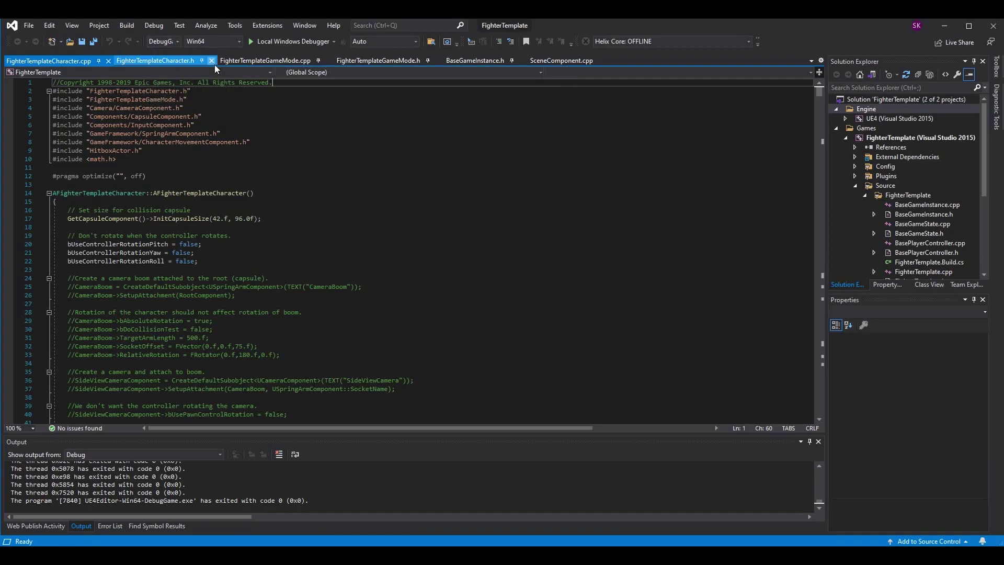
# Step: Launch the project with the Local Windows Debugger in the DebugGame Editor configuration and show the debug output
pyautogui.click(172, 40)
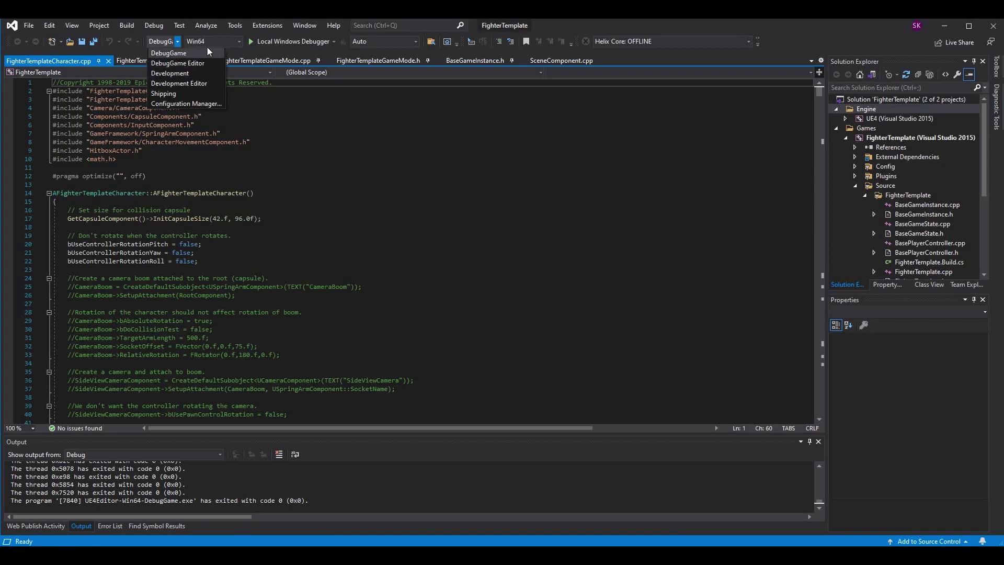
pyautogui.click(212, 72)
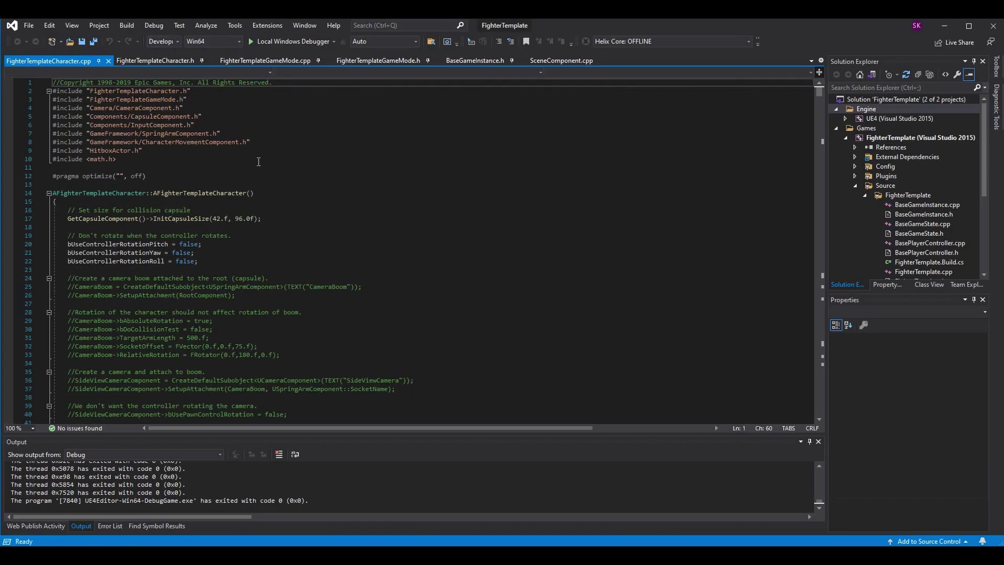
pyautogui.click(178, 41)
pyautogui.click(206, 73)
pyautogui.click(290, 41)
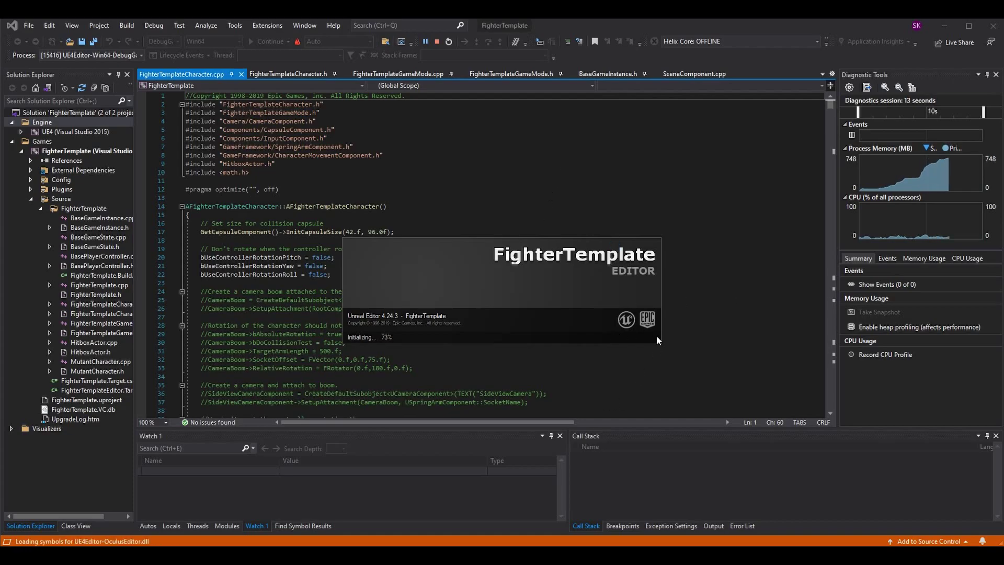
pyautogui.click(713, 526)
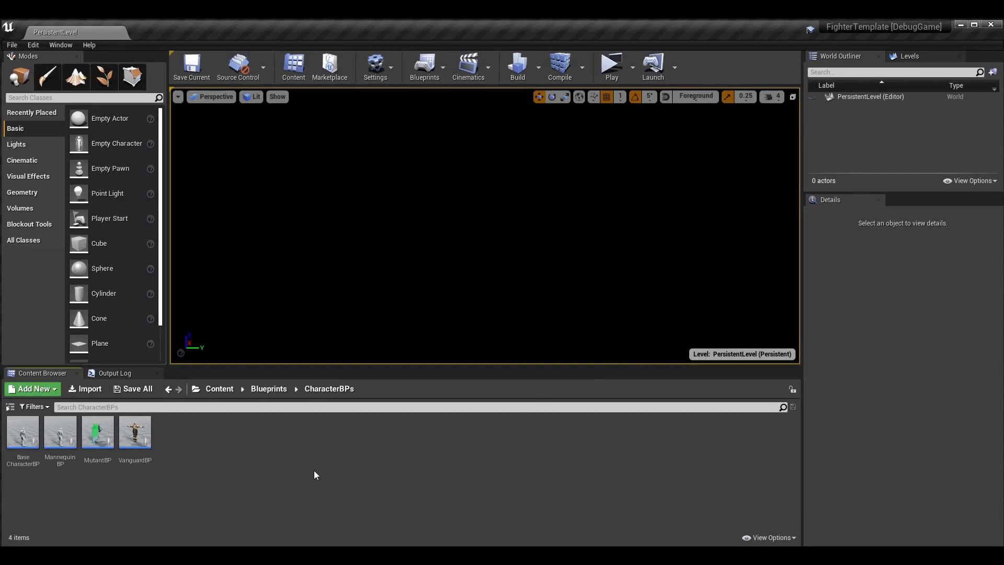
# Step: Go to the root Content folder in Unreal Editor and open the project's packaging settings
pyautogui.click(219, 388)
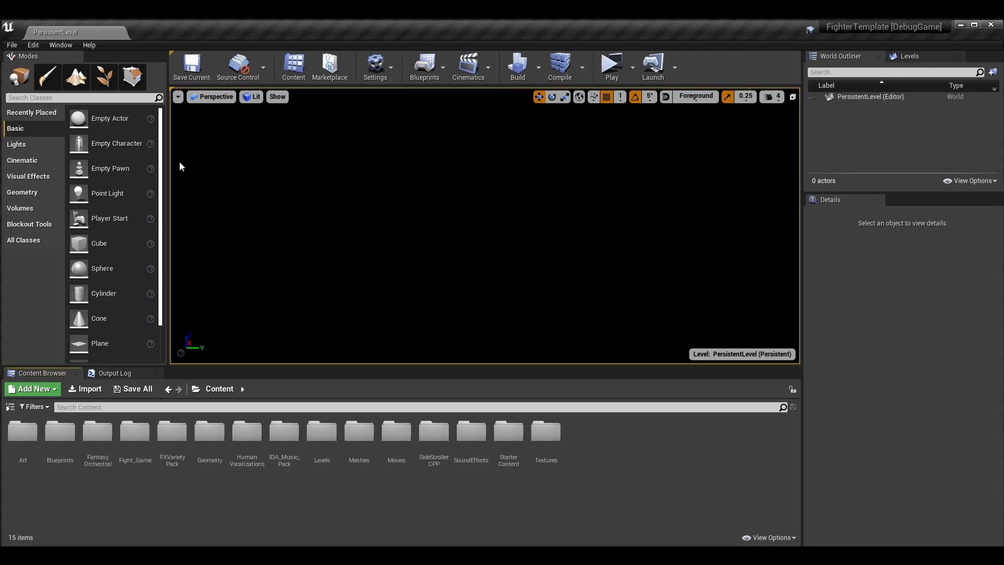
pyautogui.click(12, 45)
pyautogui.moveTo(76, 218)
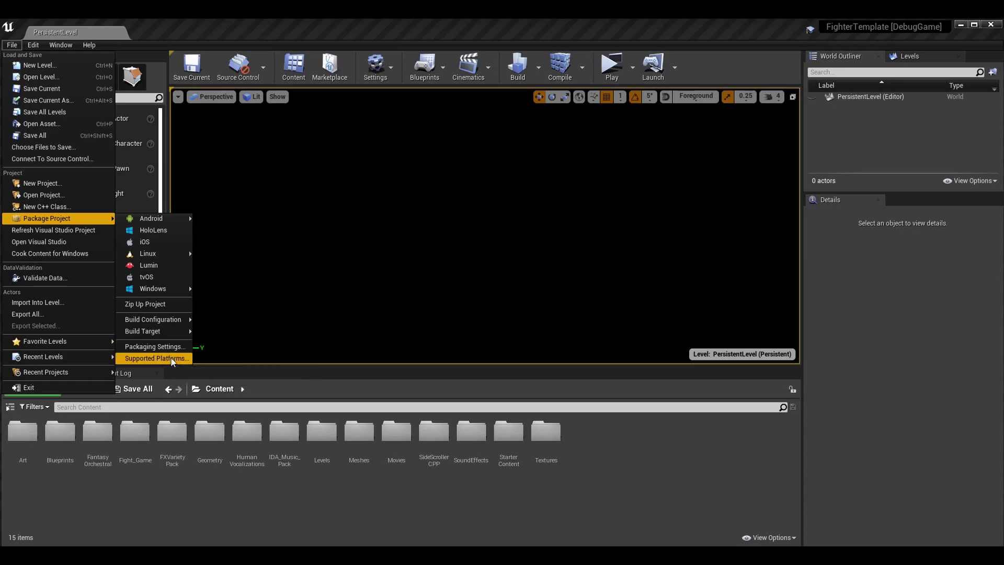
pyautogui.click(154, 346)
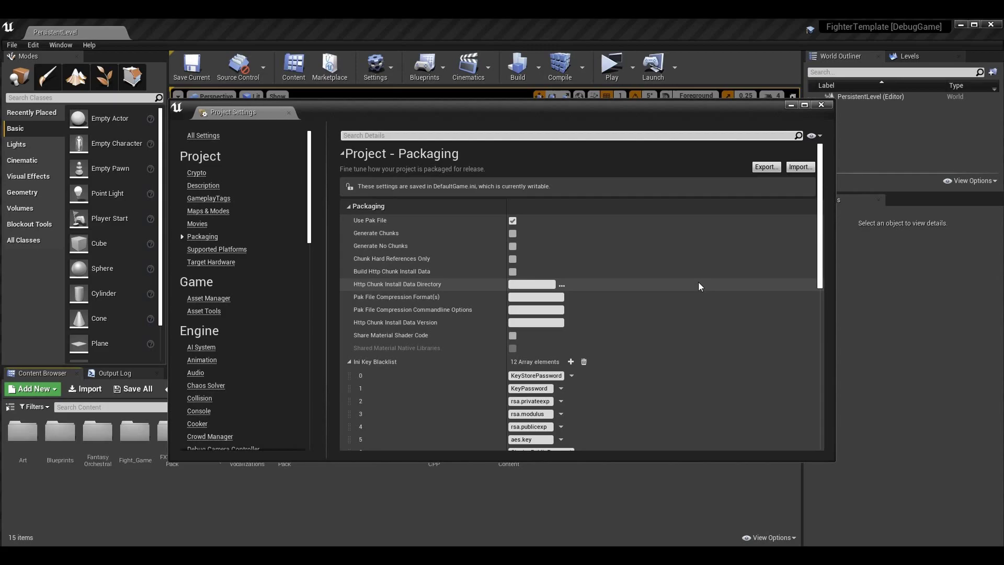
# Step: Review the packaging settings down to the Project section and examine the available Build options
pyautogui.scroll(-3, 696, 285)
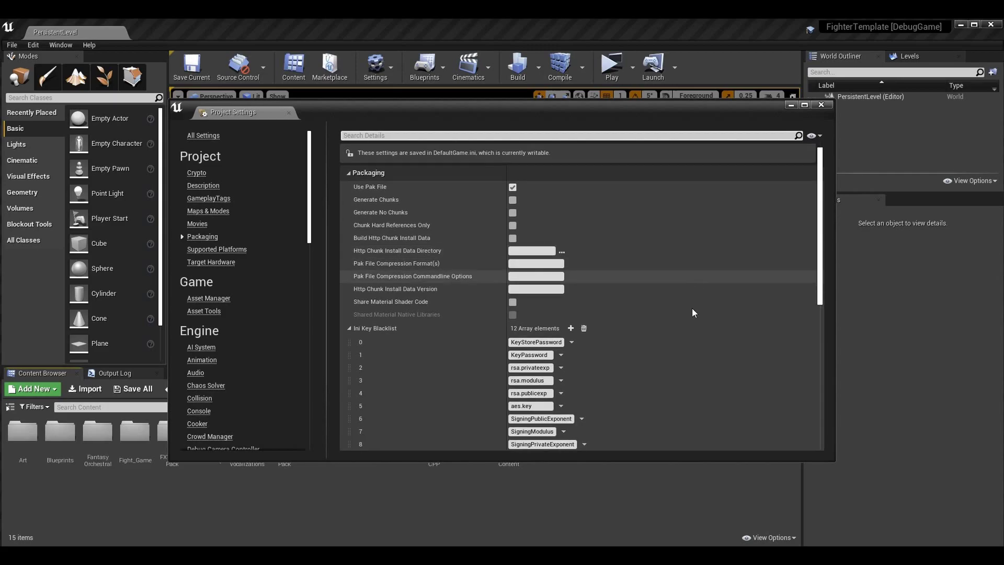
pyautogui.scroll(-2, 686, 293)
pyautogui.scroll(4, 683, 284)
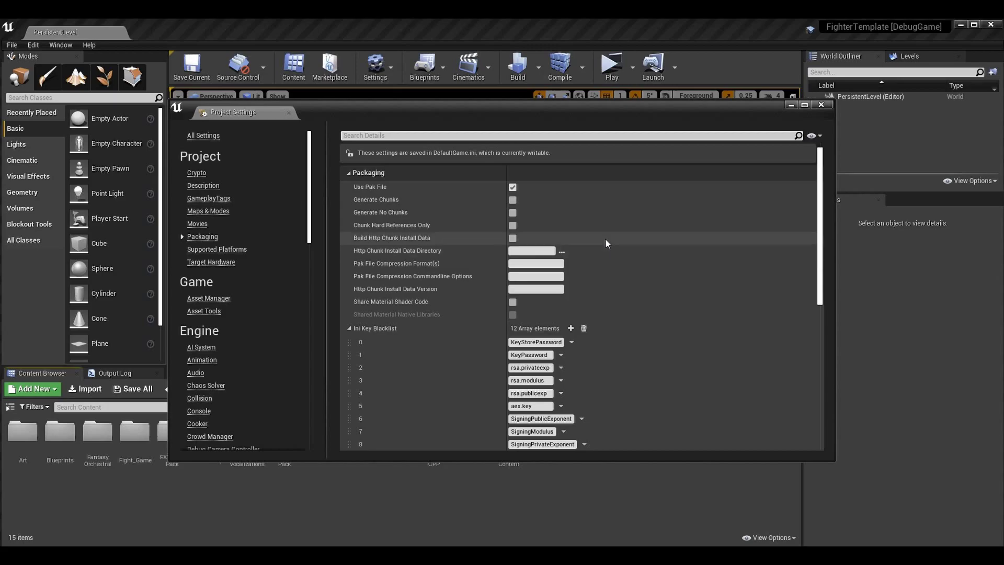
pyautogui.scroll(-3, 611, 273)
pyautogui.scroll(3, 615, 264)
pyautogui.scroll(2, 617, 256)
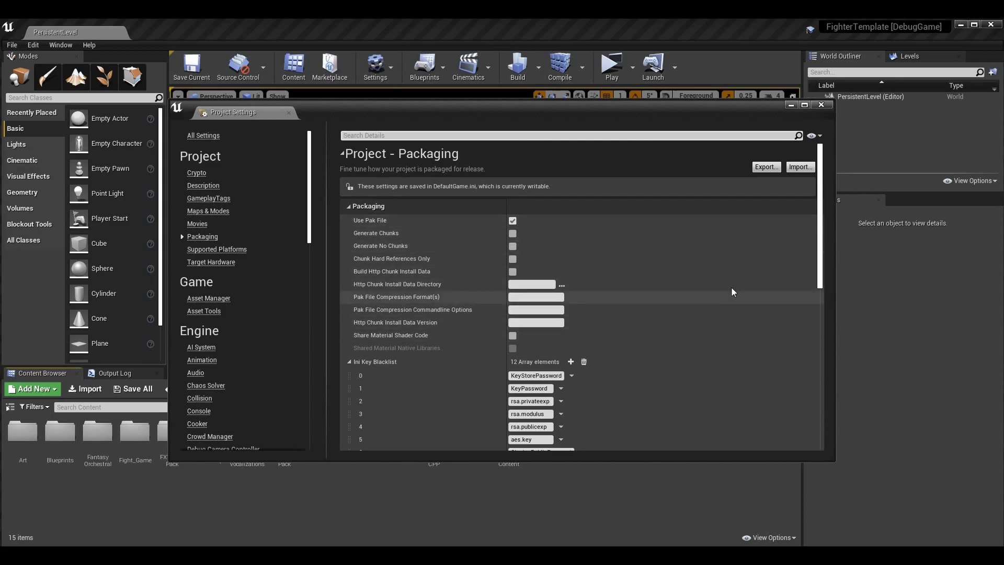
pyautogui.scroll(-10, 730, 287)
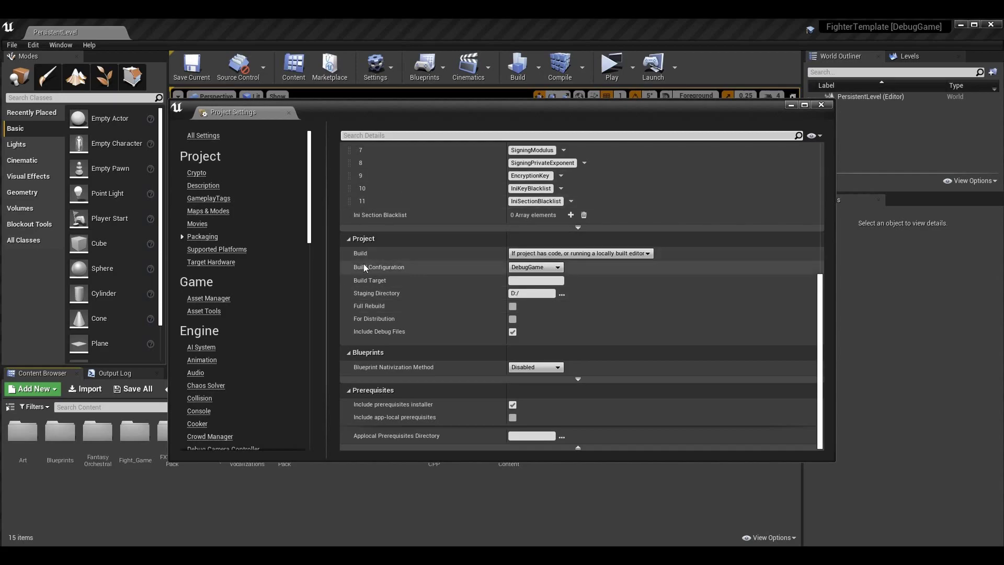
pyautogui.click(550, 253)
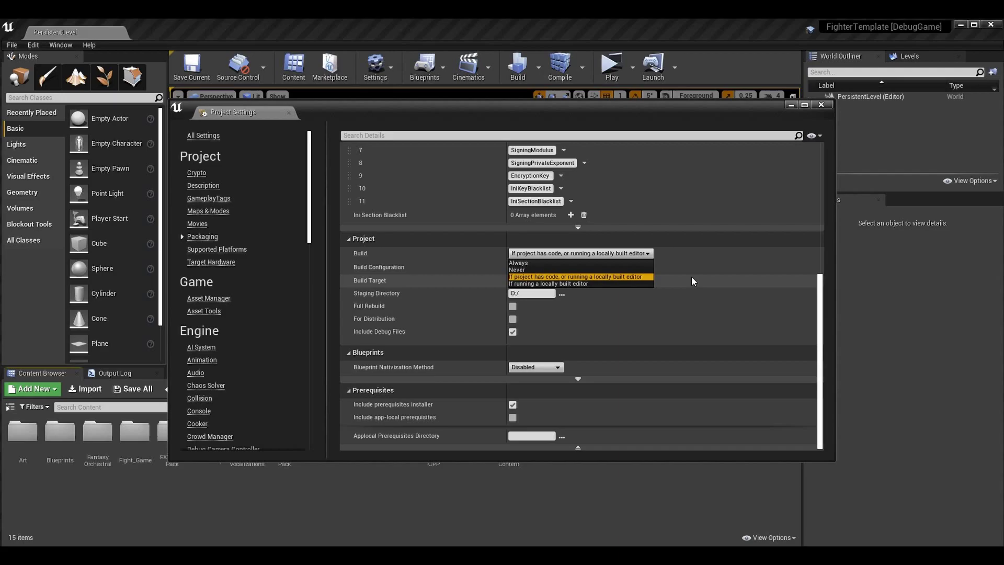
pyautogui.click(643, 256)
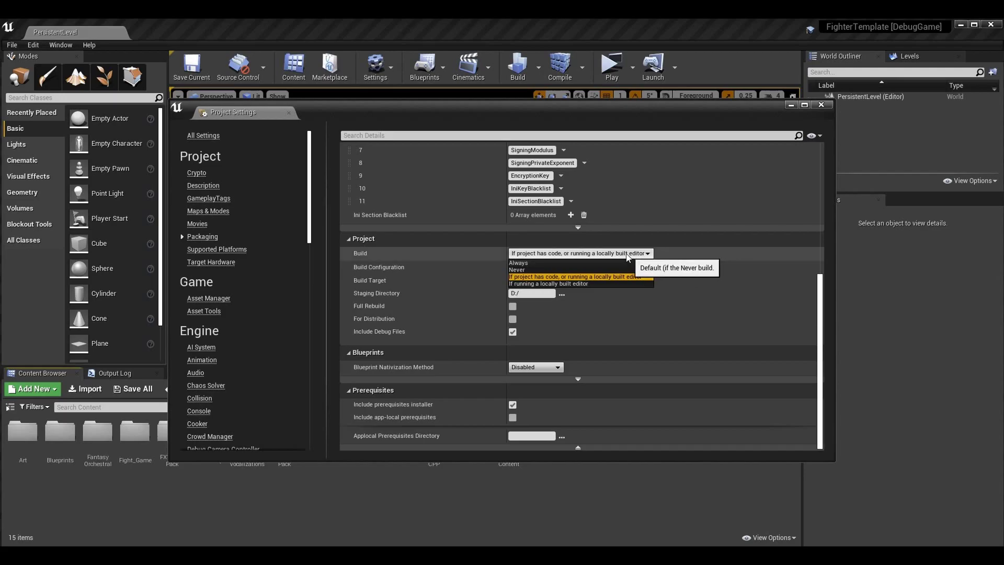
# Step: Compare the packaging Build Configuration options with the solution configuration in Visual Studio
pyautogui.click(537, 267)
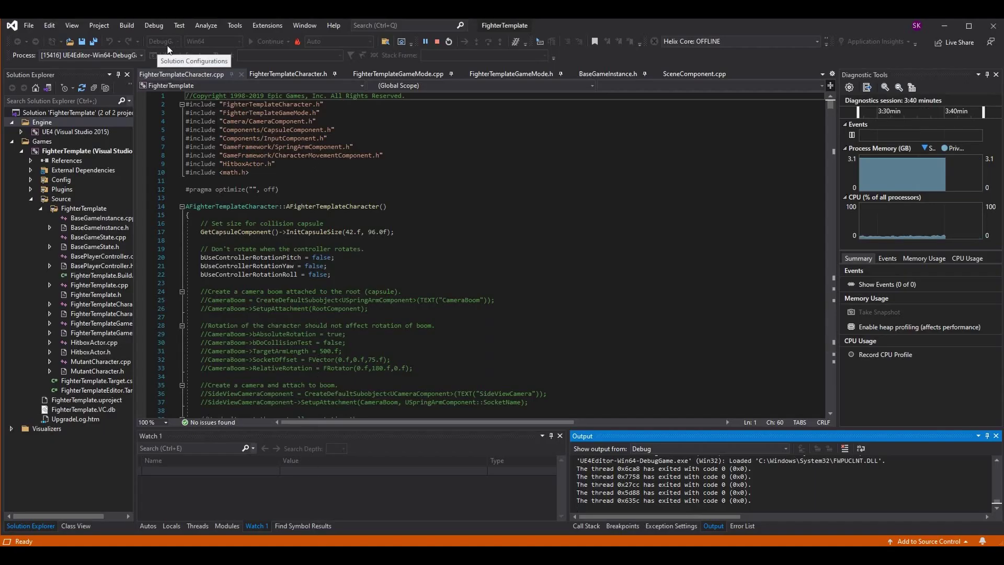
pyautogui.moveTo(577, 554)
pyautogui.click(638, 515)
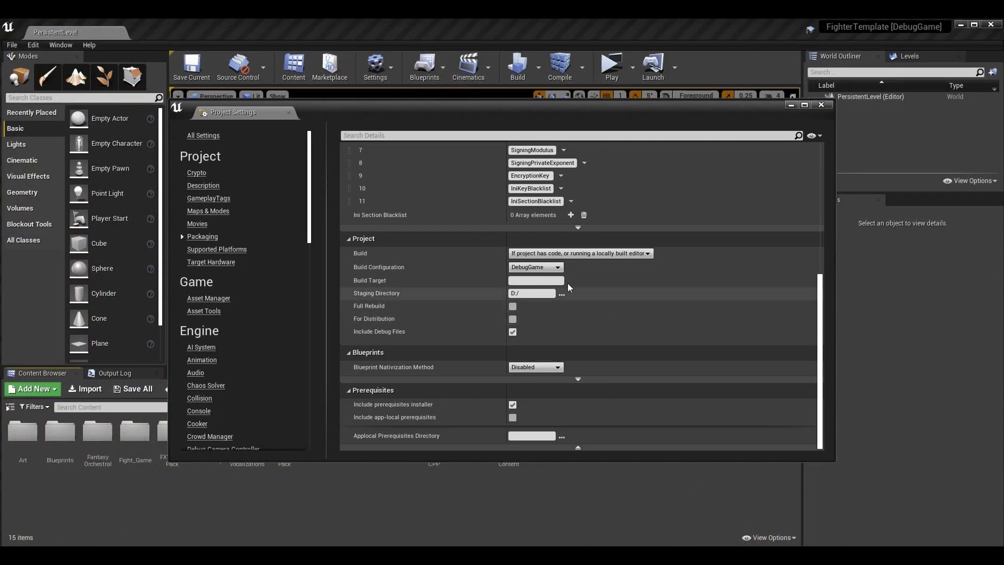
pyautogui.click(536, 268)
pyautogui.click(771, 292)
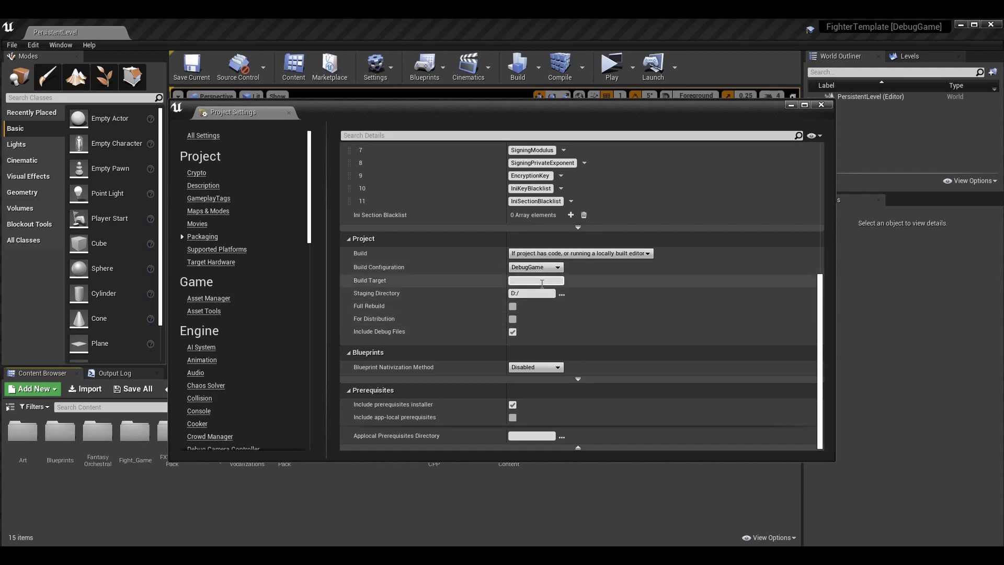
pyautogui.click(562, 294)
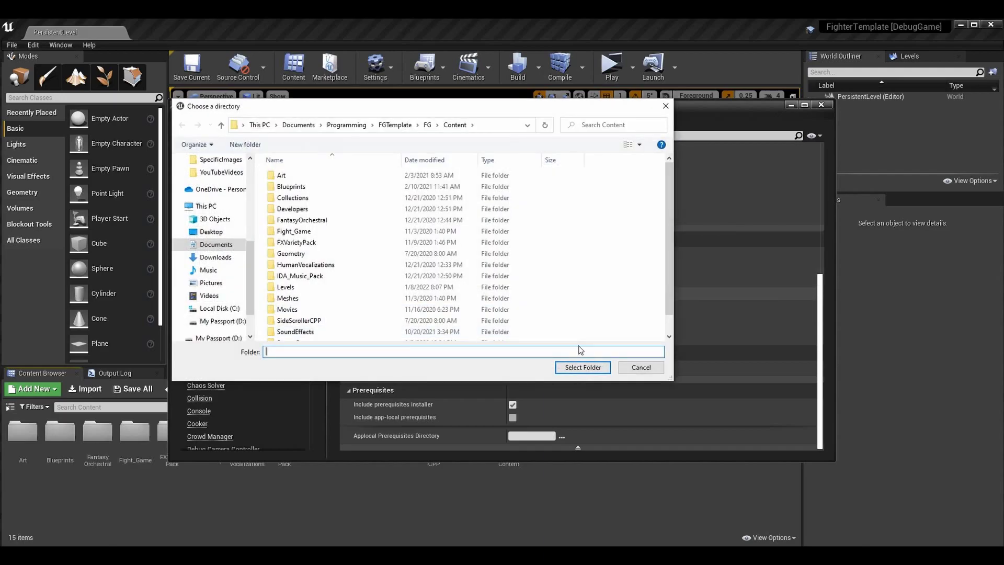
pyautogui.click(220, 321)
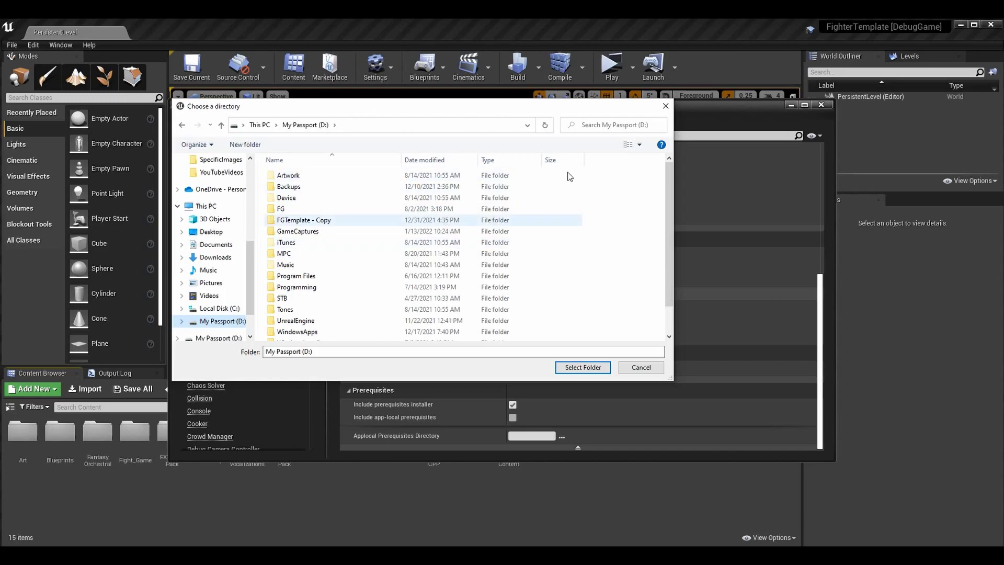
pyautogui.click(652, 369)
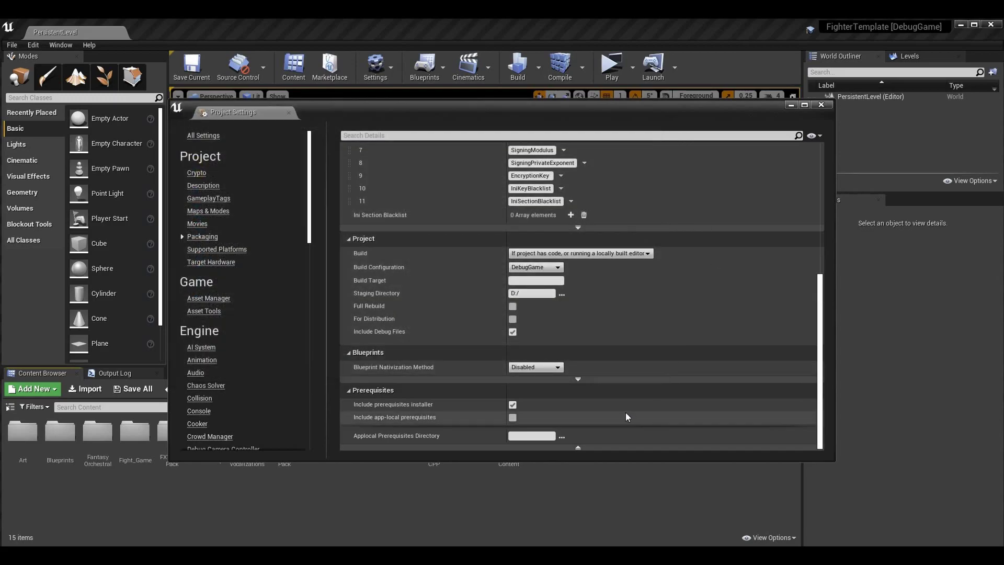
# Step: Check the Staging Directory and Include Debug Files settings, and close the project settings
pyautogui.click(530, 292)
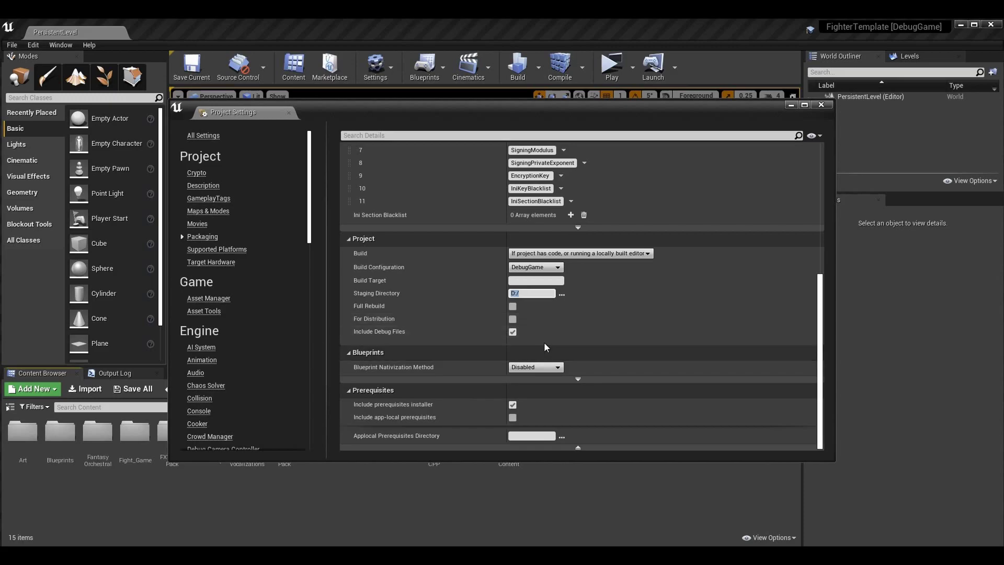
pyautogui.click(512, 331)
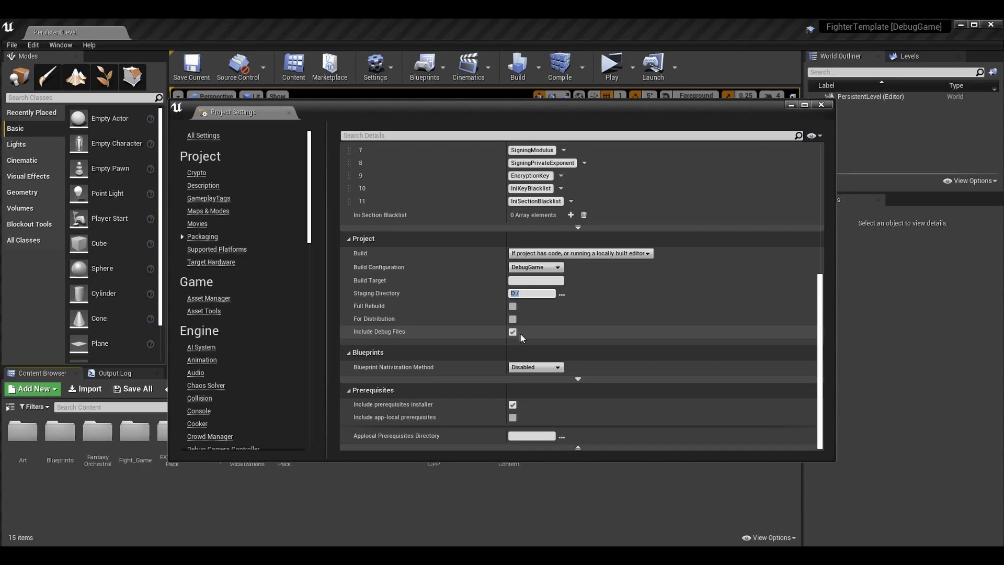
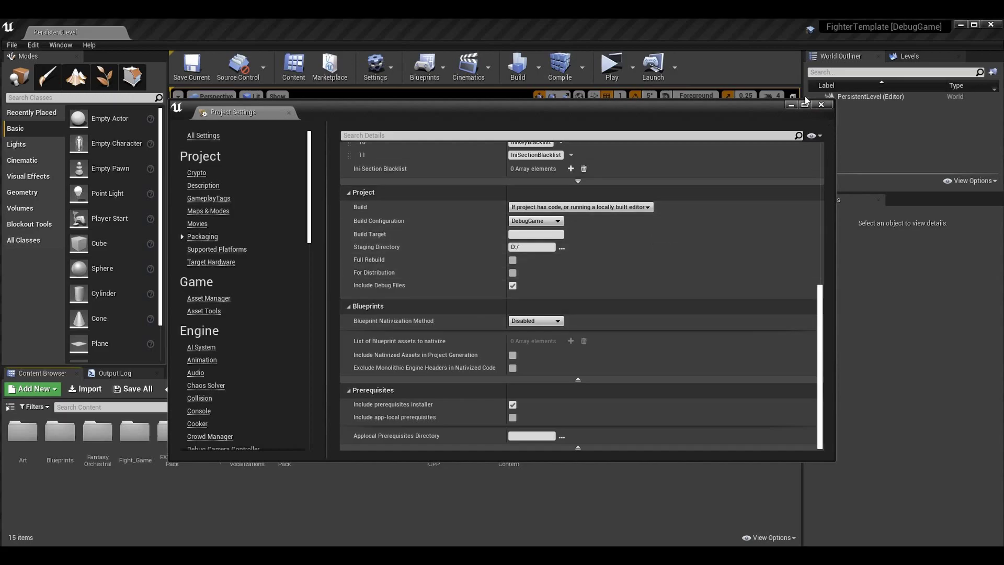
pyautogui.click(822, 105)
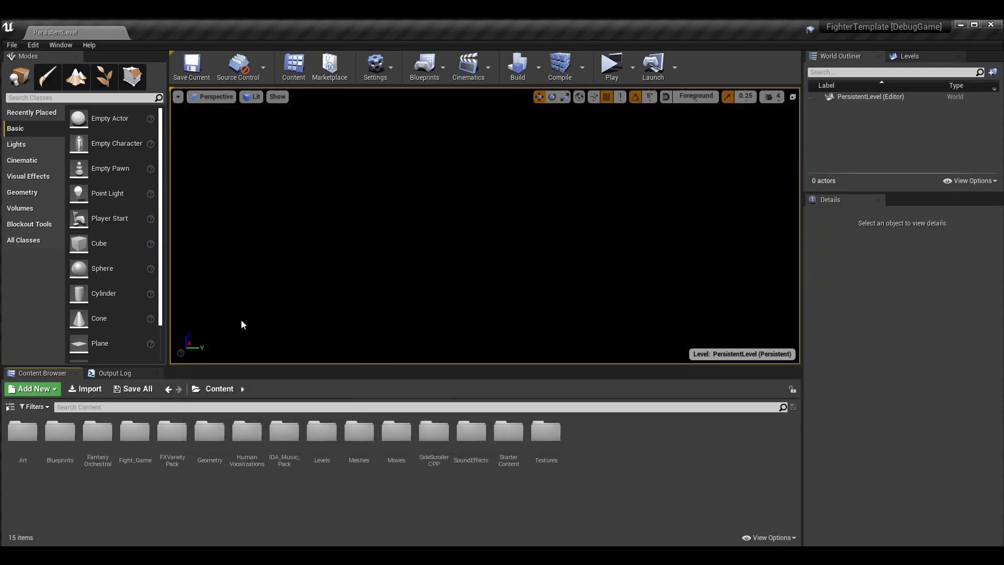
# Step: Package the project for Windows (64-bit), using the root of the My Passport (D:) drive as the output folder
pyautogui.click(20, 46)
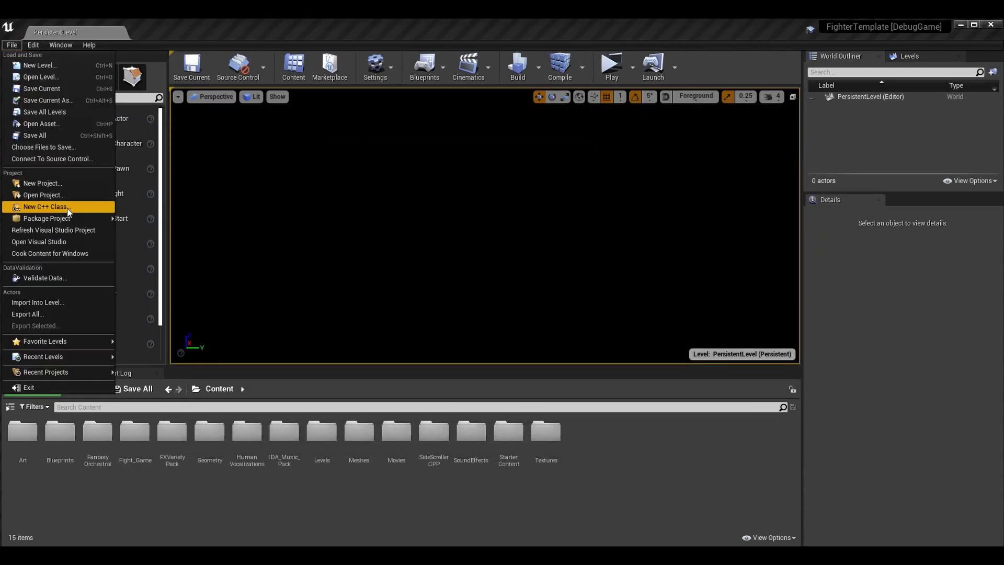
pyautogui.moveTo(69, 220)
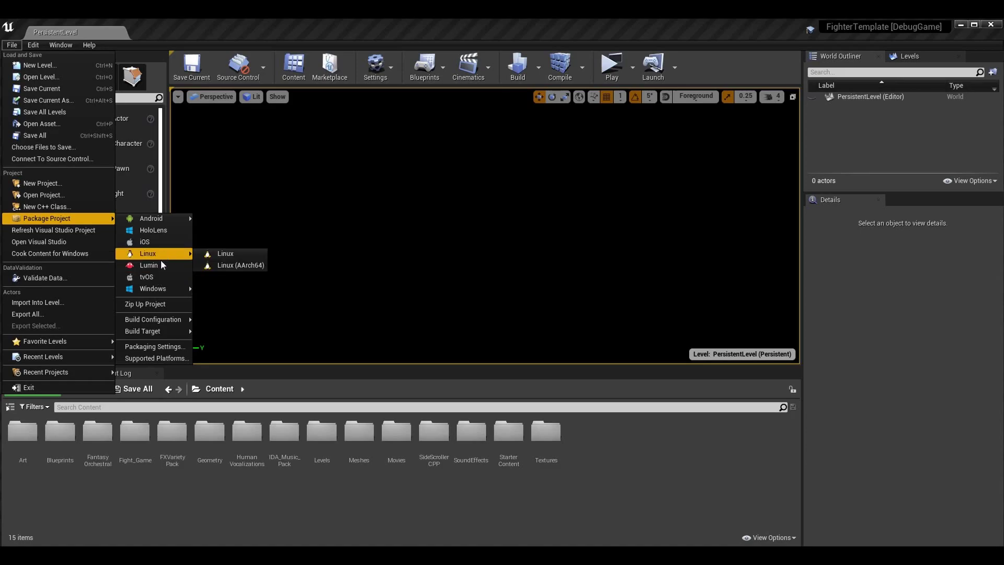
pyautogui.moveTo(166, 252)
pyautogui.moveTo(155, 290)
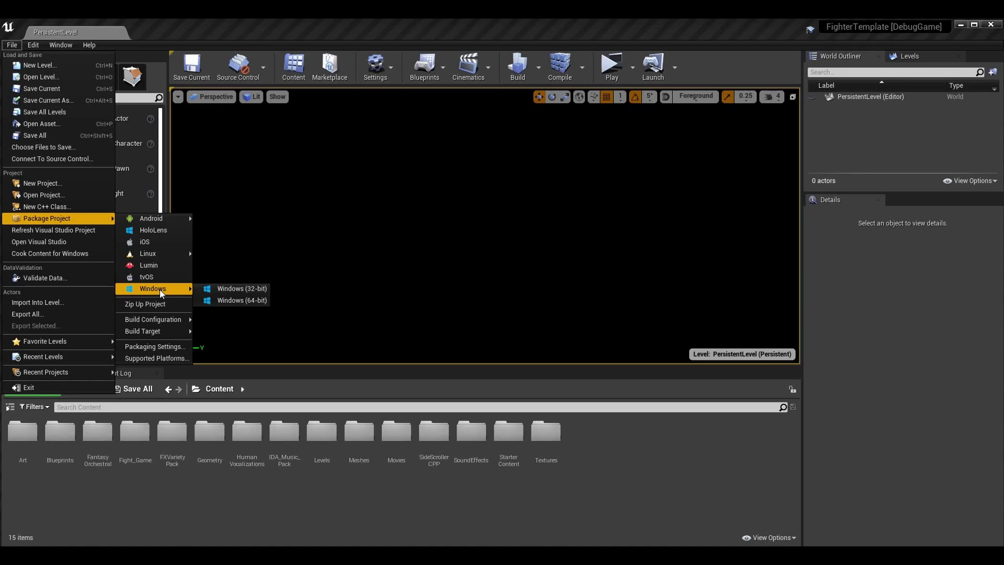
pyautogui.click(221, 301)
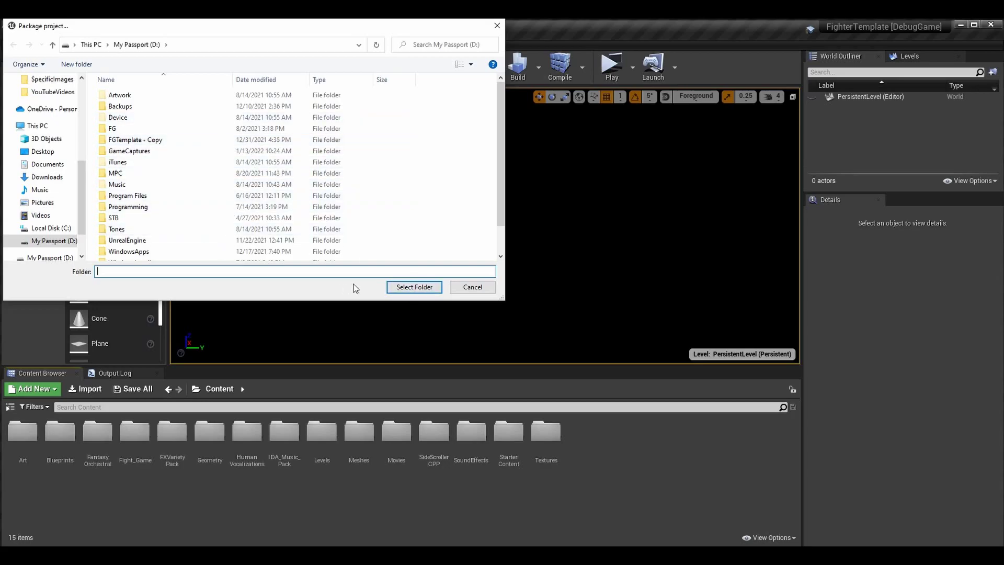
pyautogui.click(398, 287)
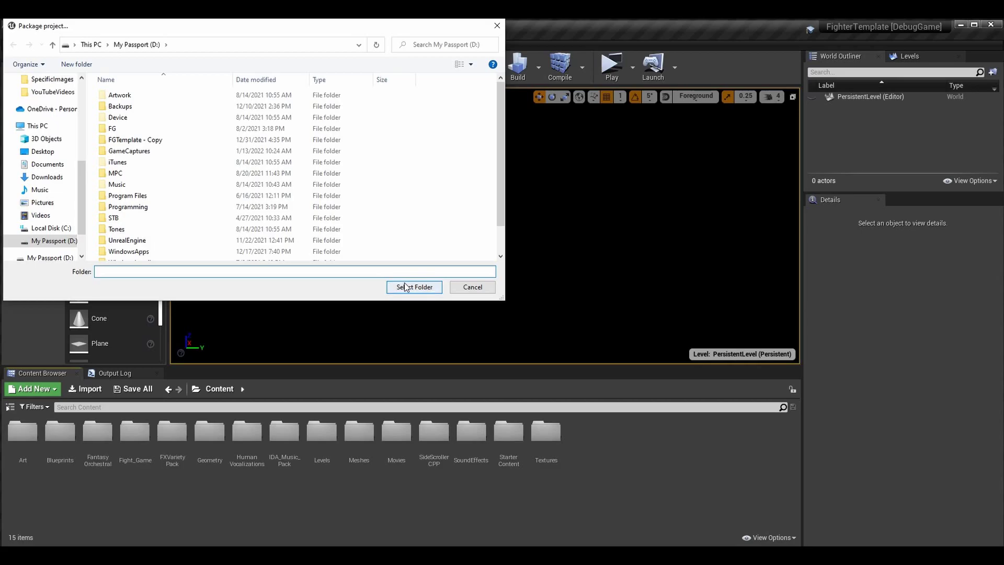
pyautogui.click(142, 377)
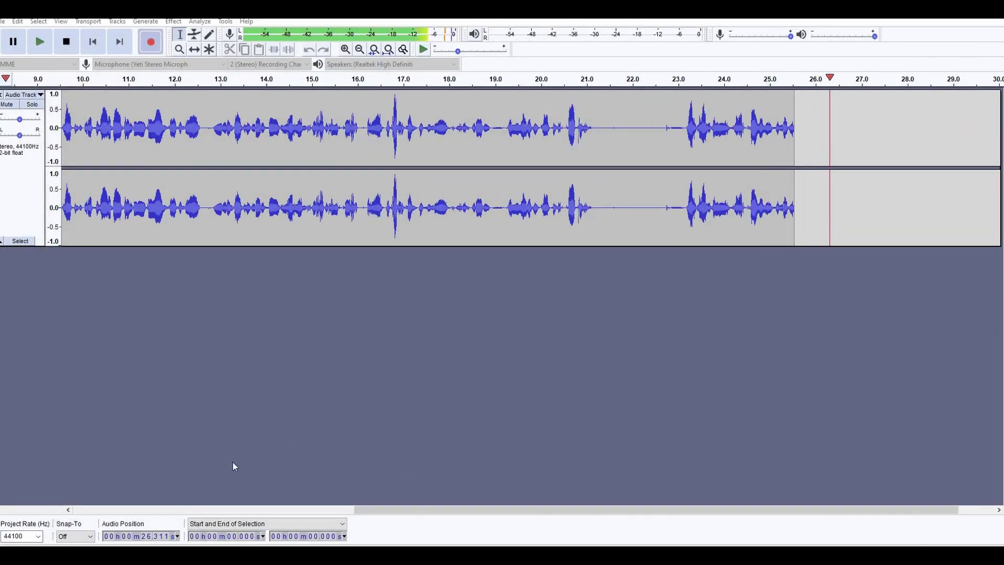
# Step: Switch to File Explorer and open the packaged WindowsNoEditor folder on the My Passport (D:) drive
pyautogui.hotkey('alt', 'Tab')
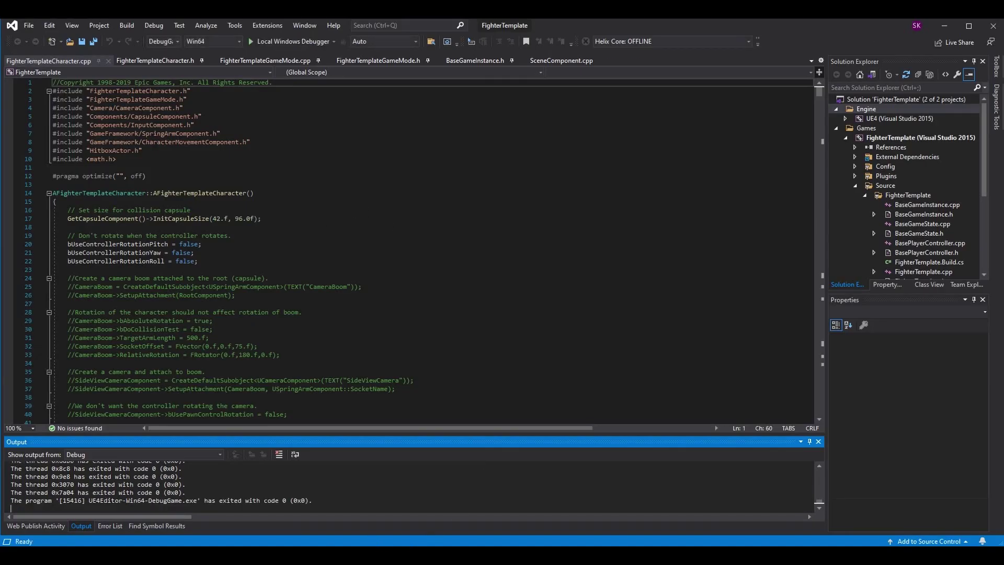
pyautogui.hotkey('alt', 'Tab')
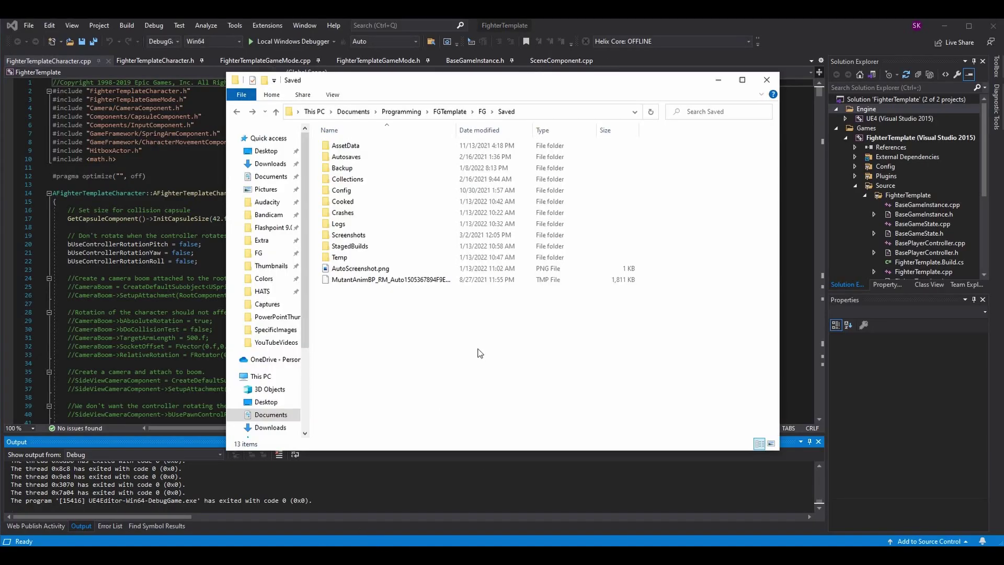
pyautogui.scroll(-5, 264, 355)
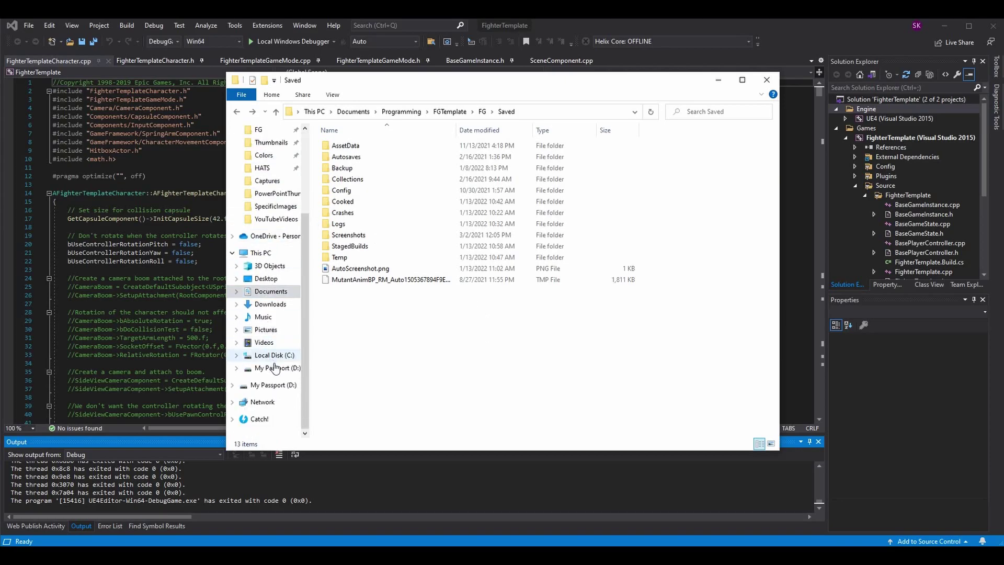
pyautogui.click(272, 368)
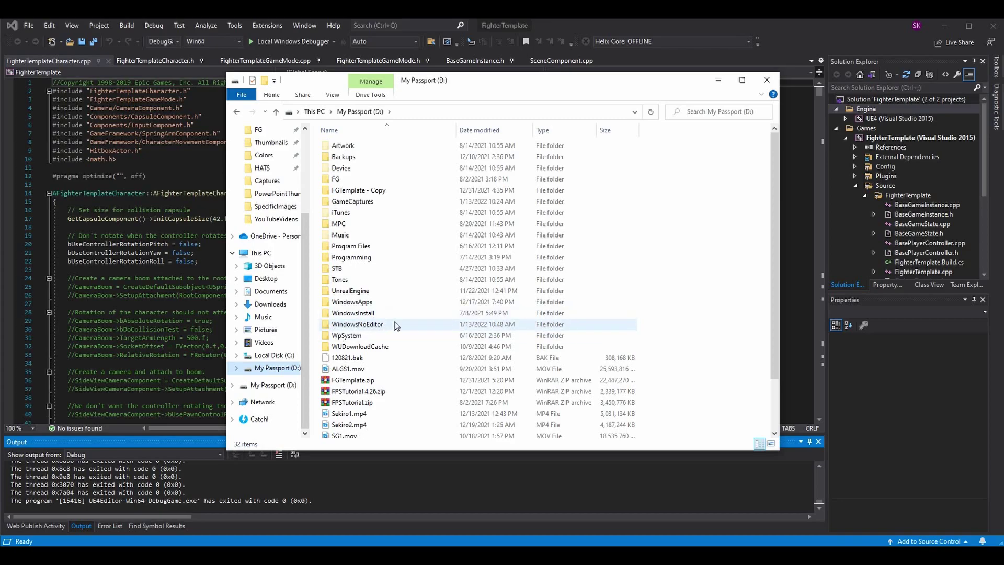
pyautogui.doubleClick(366, 325)
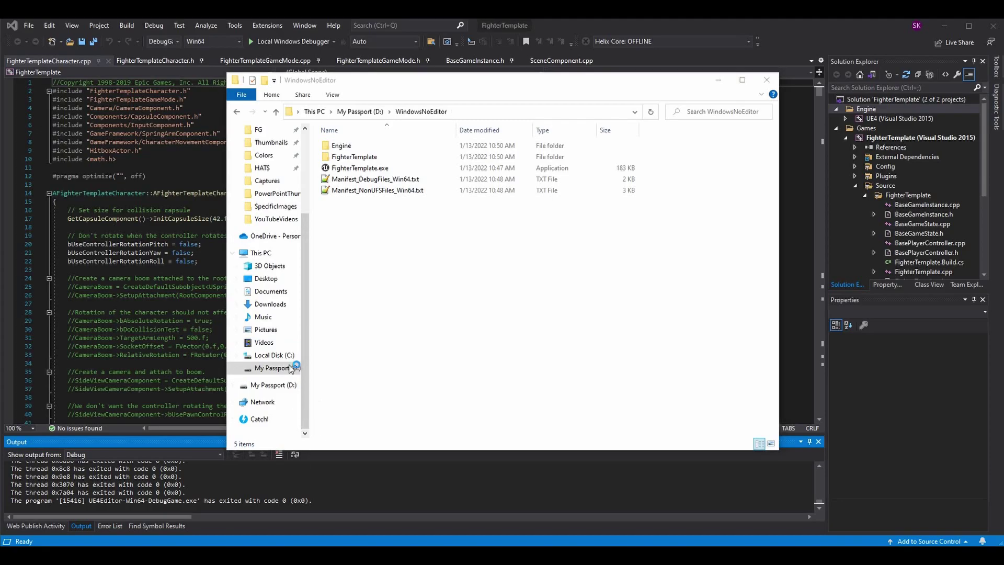
# Step: In a new File Explorer window, delete the WindowsNoEditor folder from FG's Saved\StagedBuilds folder and close that window
pyautogui.press('super+e')
pyautogui.click(291, 282)
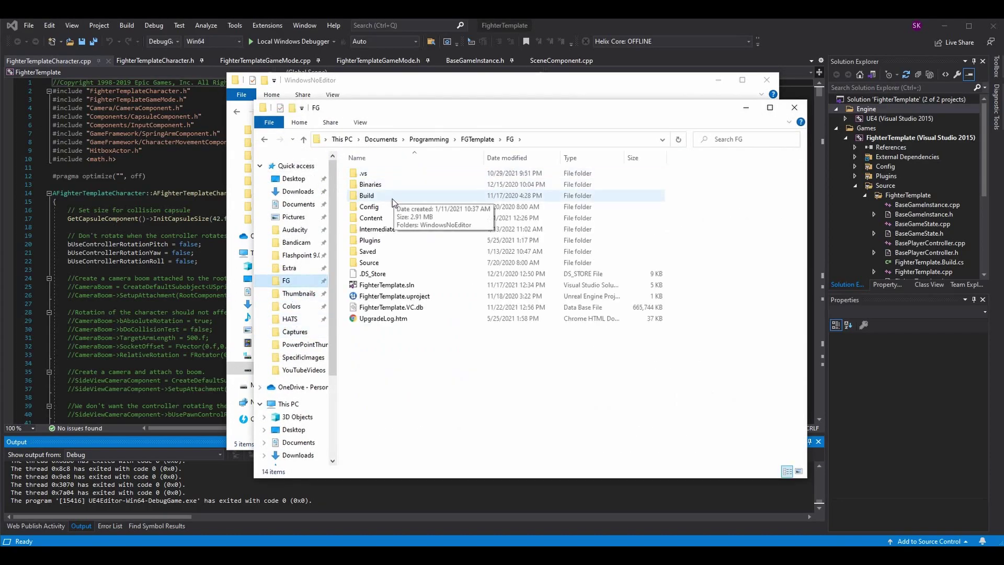
pyautogui.doubleClick(383, 252)
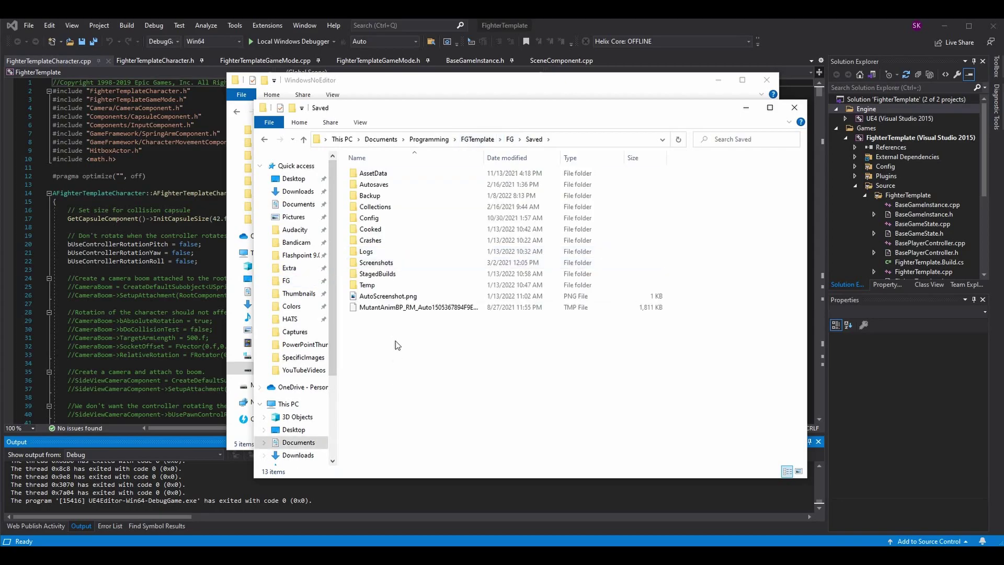
pyautogui.doubleClick(400, 271)
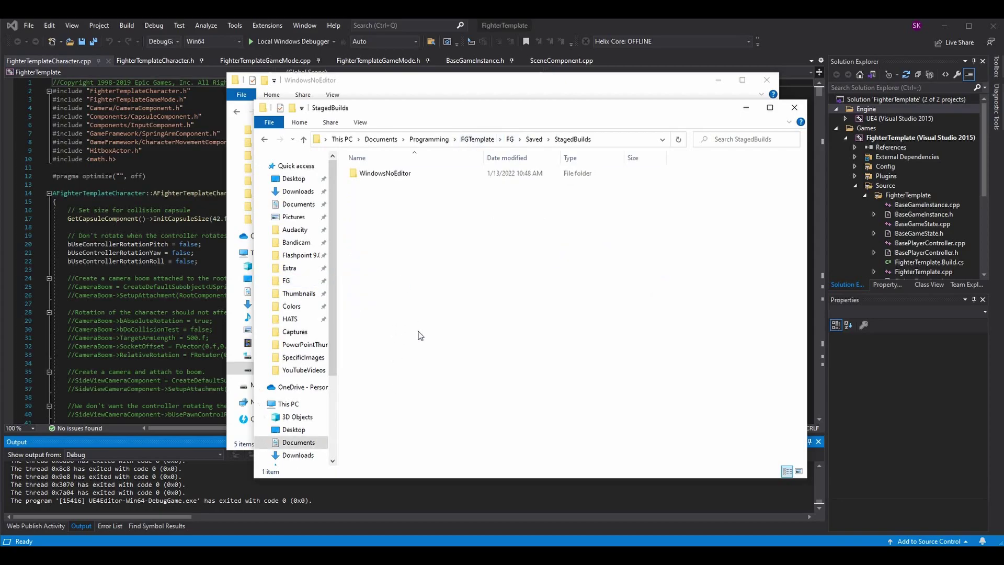
pyautogui.click(426, 178)
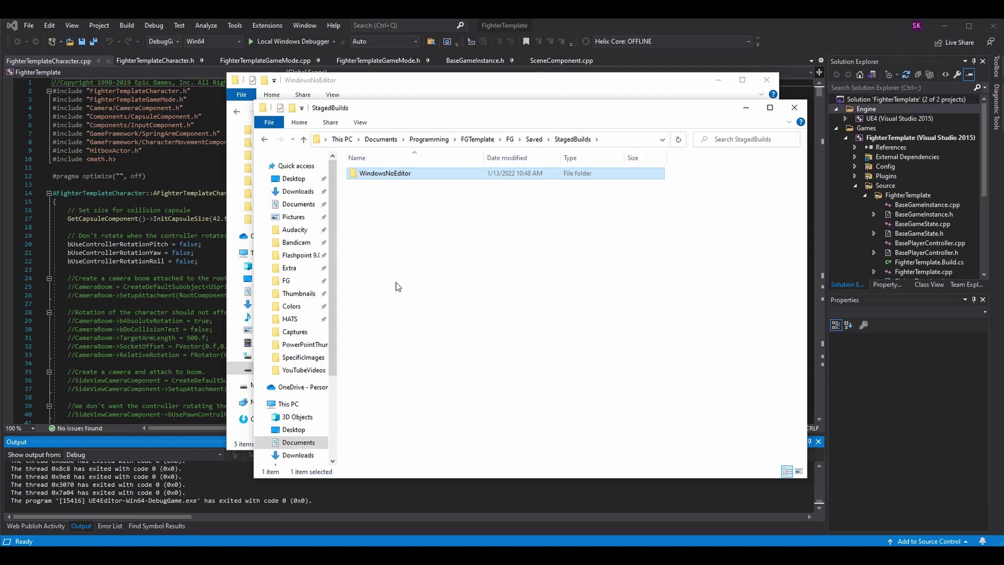
pyautogui.press('Delete')
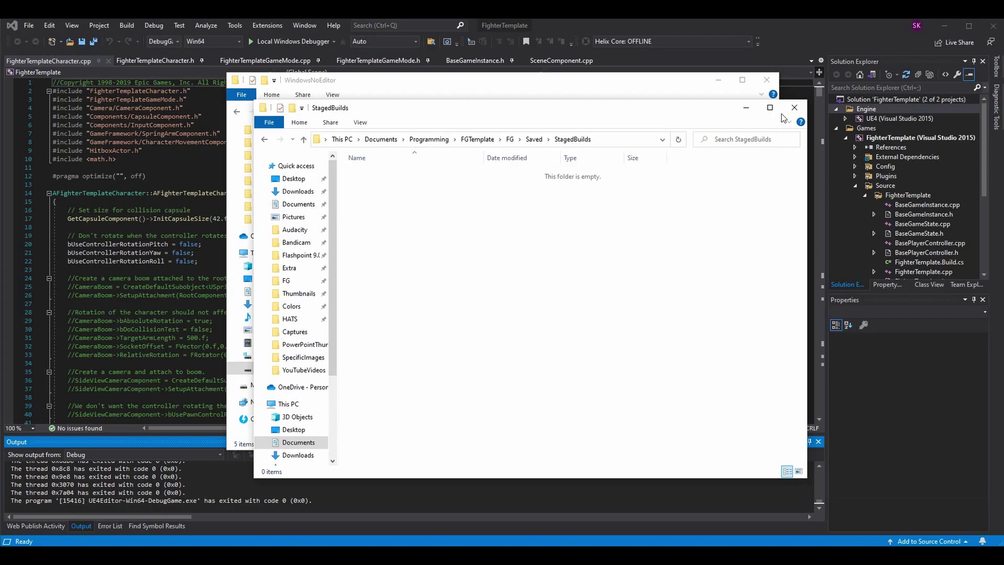
pyautogui.click(791, 109)
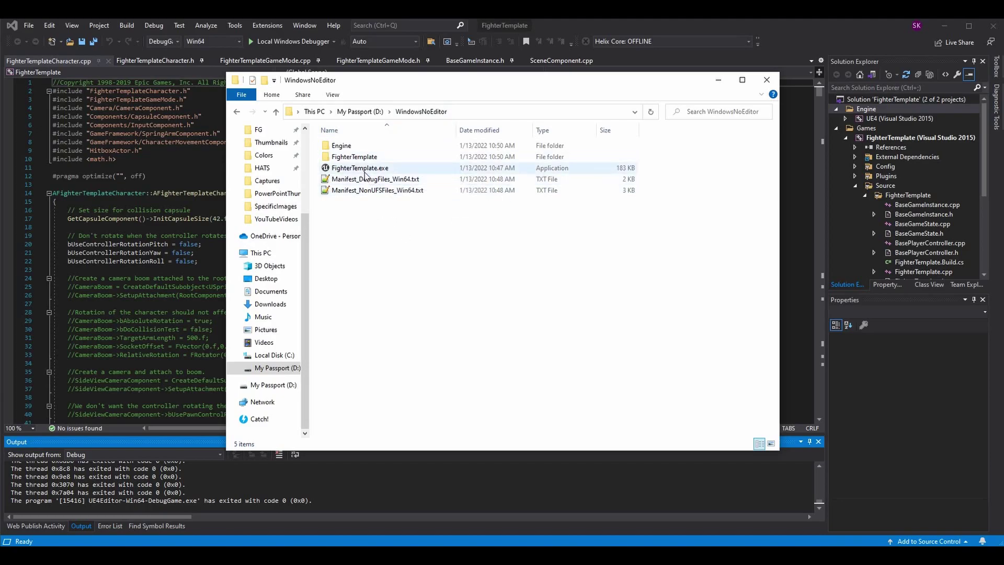
# Step: Launch the packaged FighterTemplate.exe, pass the title screen and enter Versus mode from the main menu
pyautogui.doubleClick(393, 169)
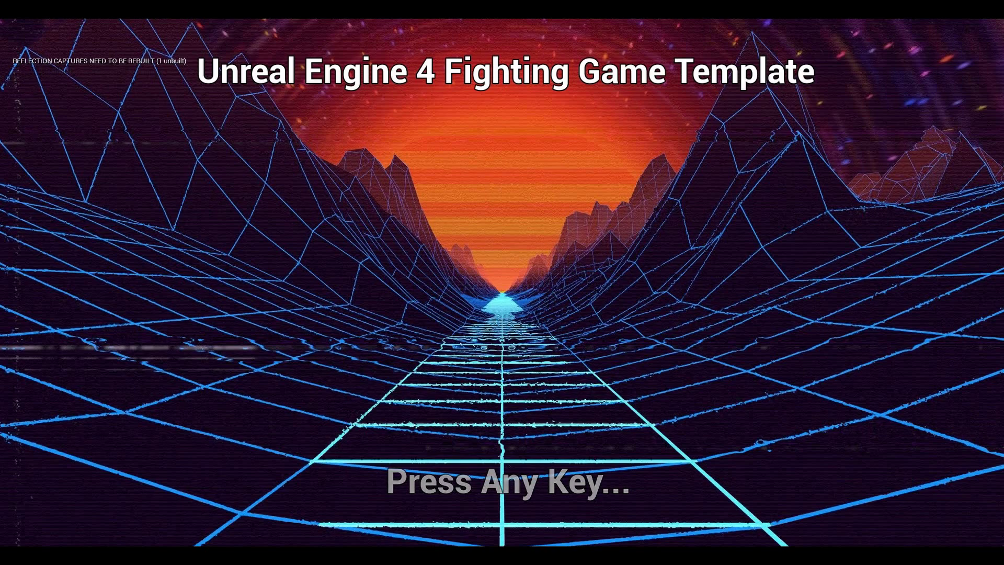
pyautogui.press('Return')
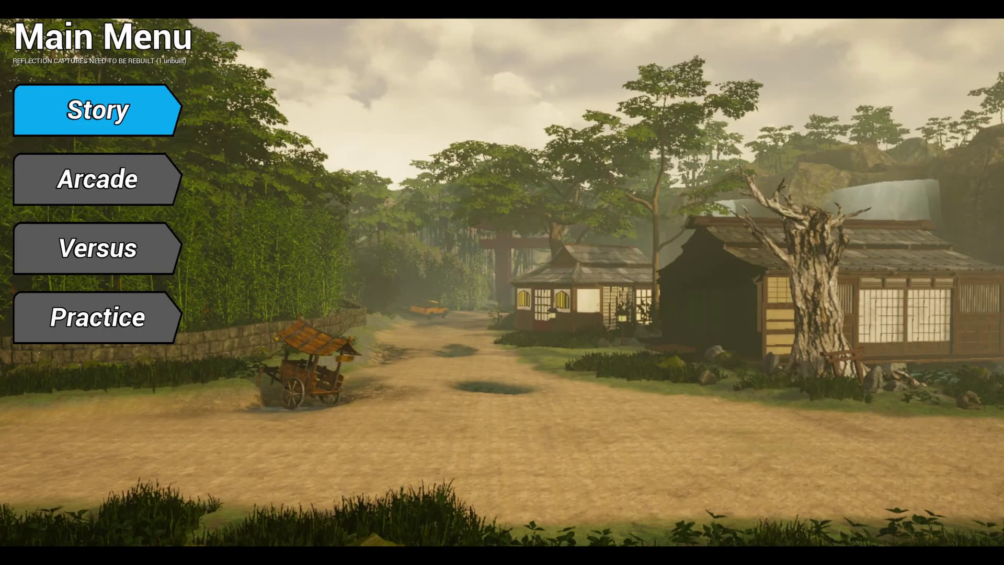
pyautogui.press('Down')
pyautogui.press('Down')
pyautogui.press('Return')
# Step: Select Mutant for both fighters and start the match on the village stage
pyautogui.press('Right')
pyautogui.press('Left')
pyautogui.press('Left')
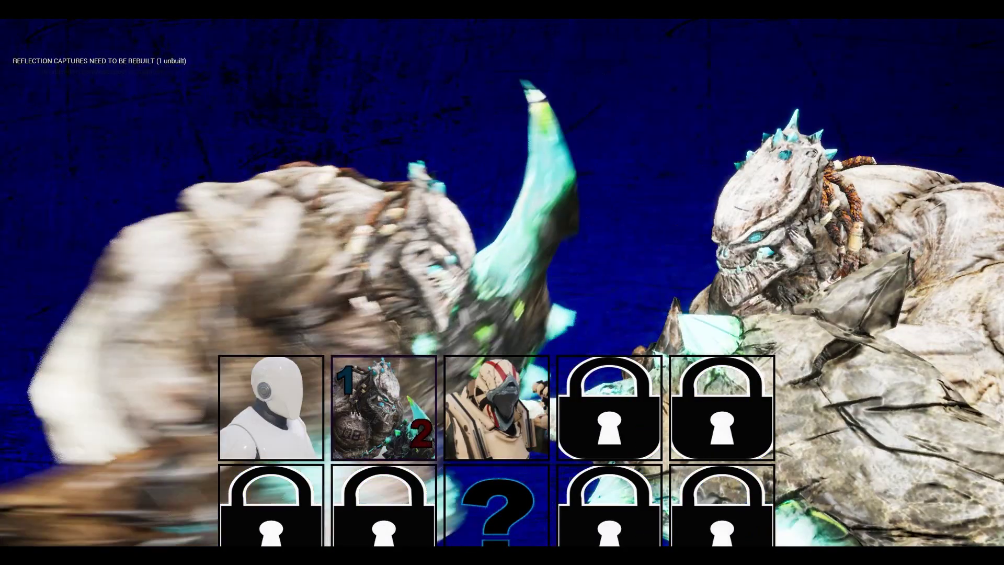
pyautogui.press('Return')
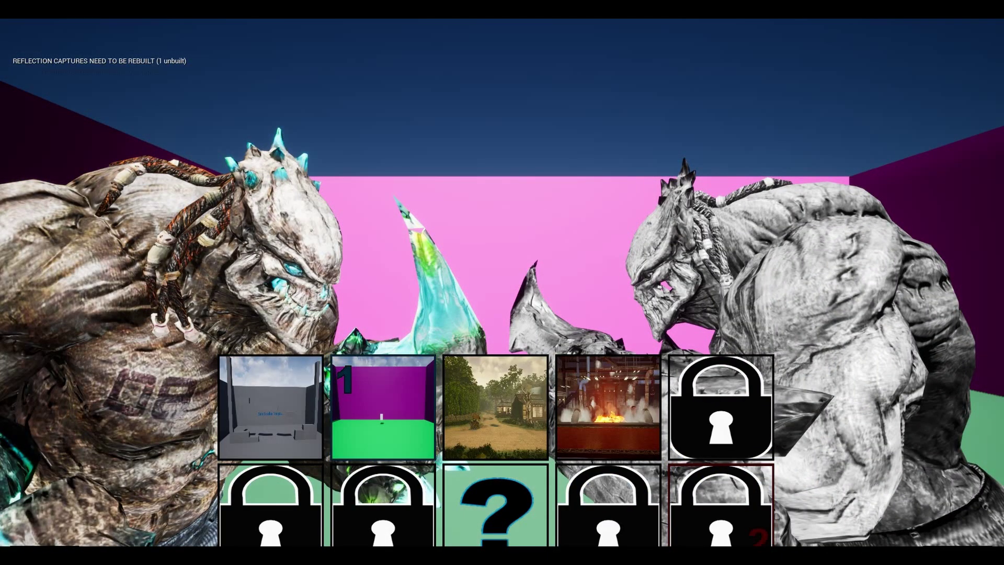
pyautogui.press('Right')
pyautogui.press('Return')
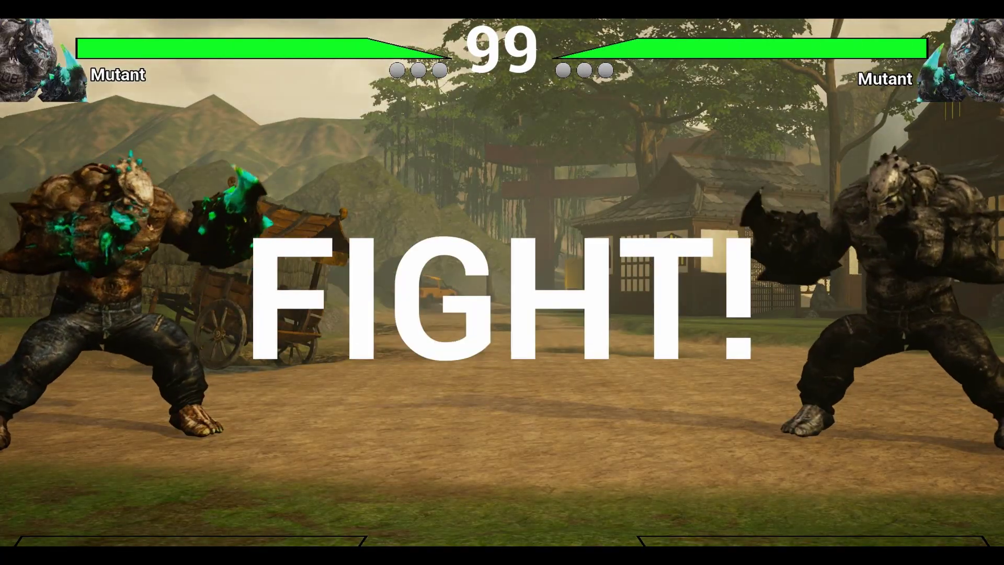
# Step: Test the packaged build by advancing on the opposing Mutant and landing repeated attacks
pyautogui.press('d')
pyautogui.press('j')
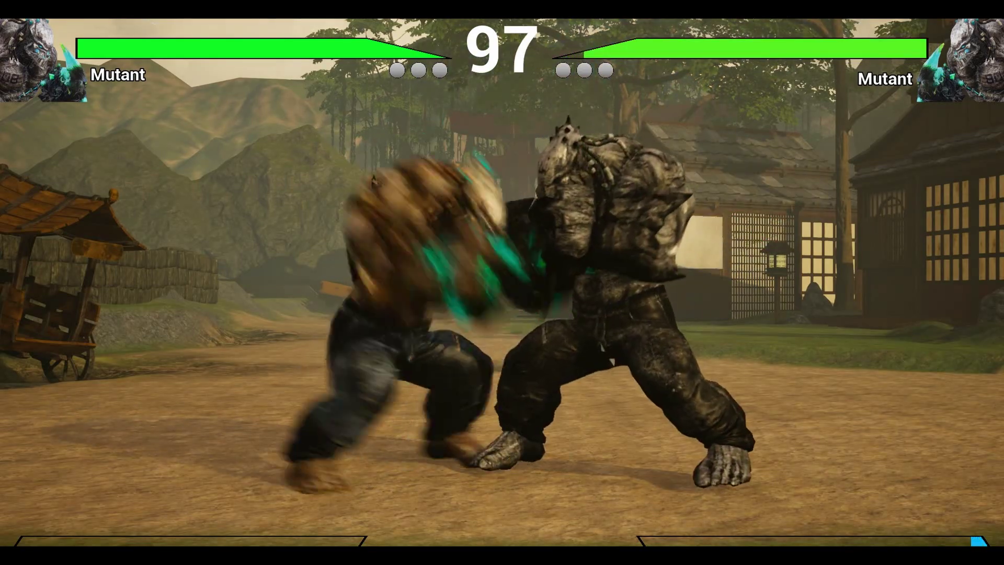
pyautogui.press('j')
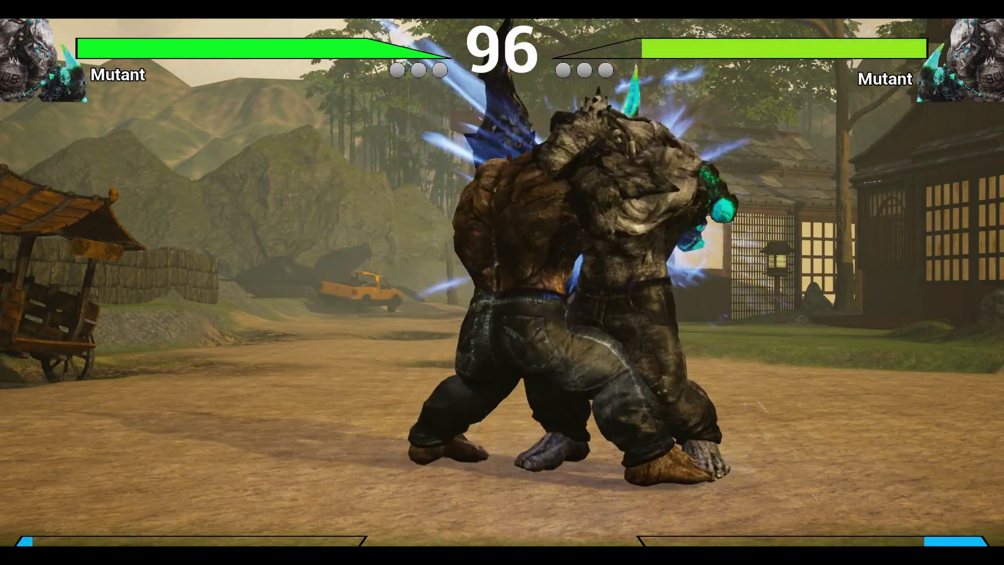
pyautogui.press('j')
pyautogui.press('j')
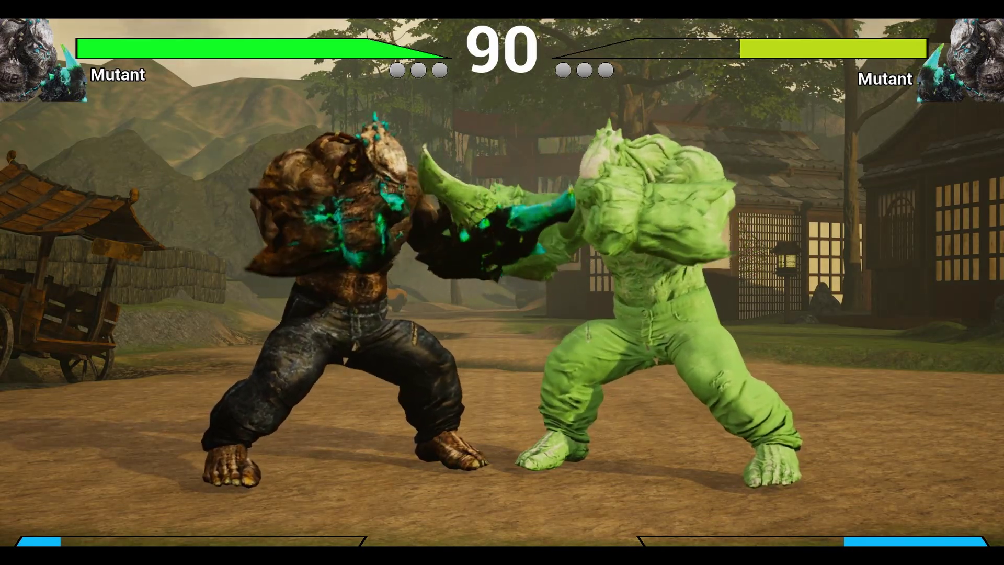
pyautogui.press('j')
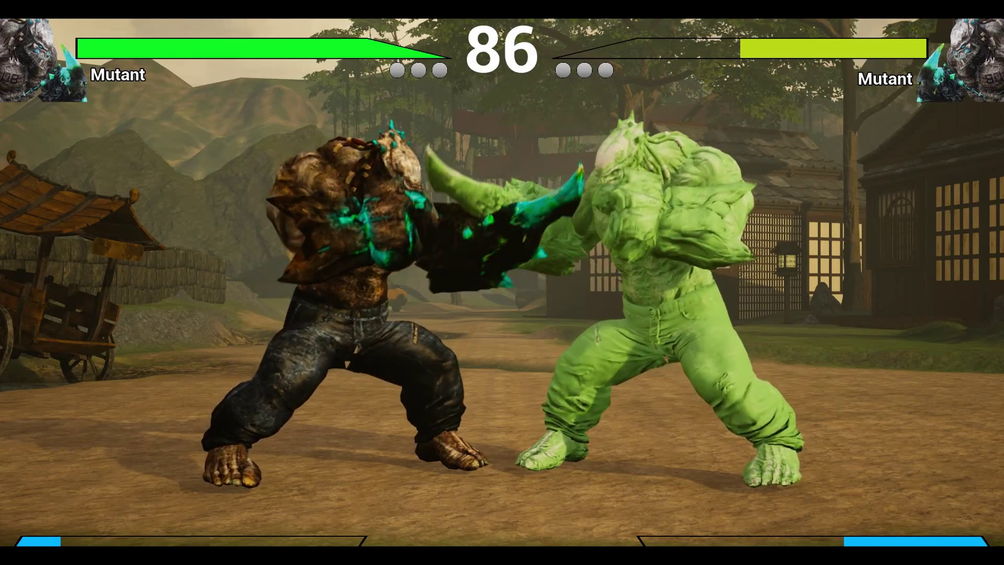
pyautogui.press('k')
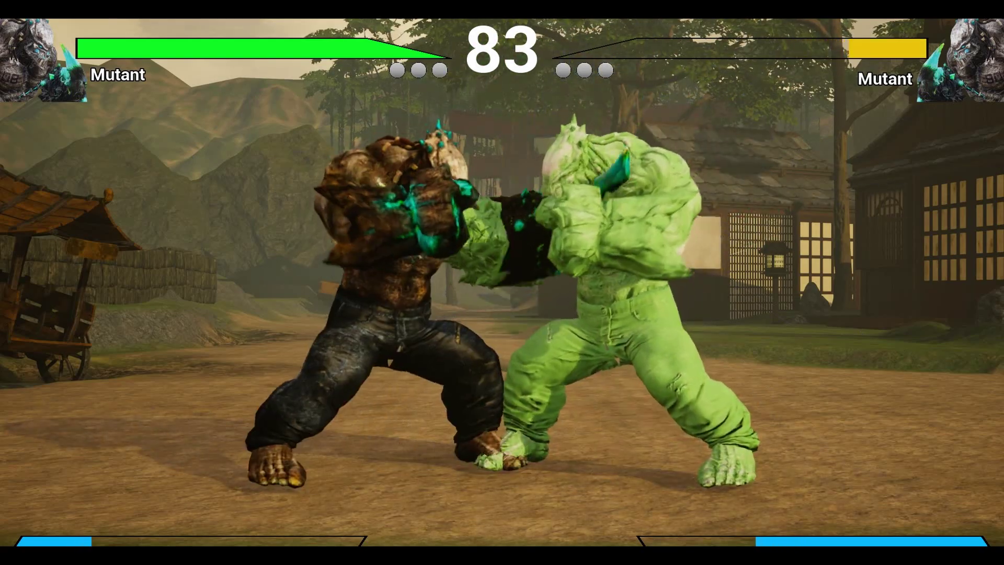
pyautogui.press('k')
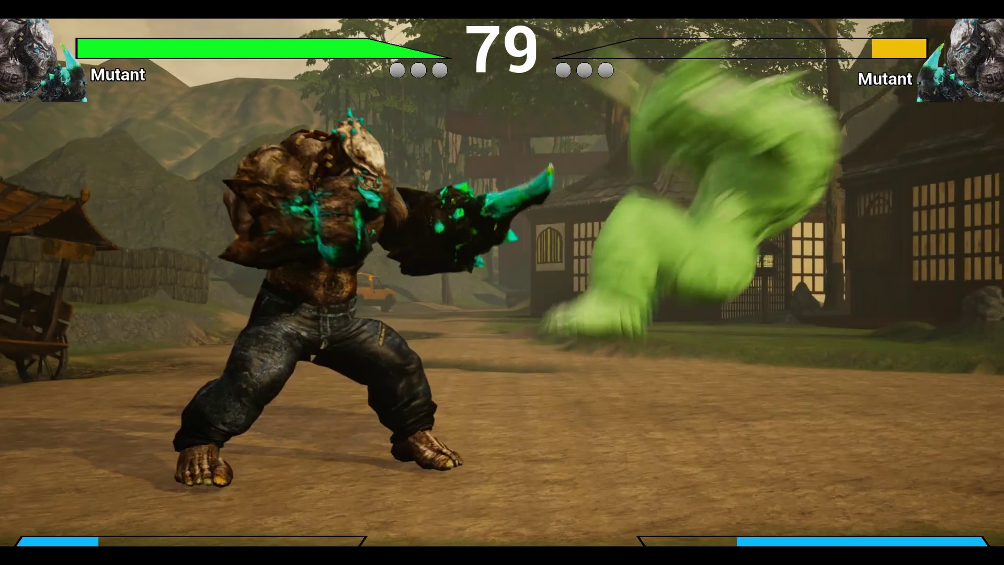
pyautogui.press('k')
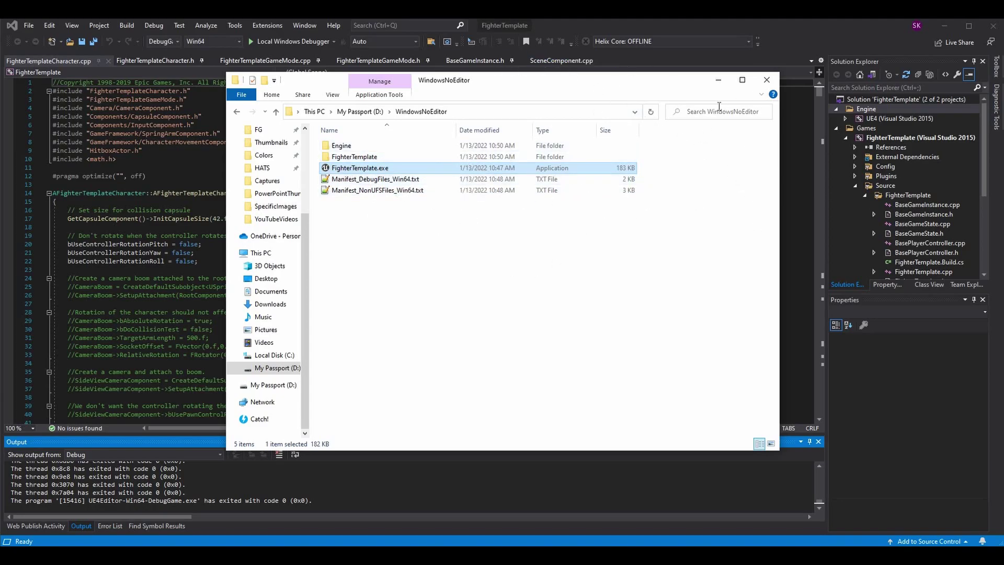
# Step: Minimize the WindowsNoEditor folder window and open the project's Packaging settings in the Unreal Editor
pyautogui.click(719, 81)
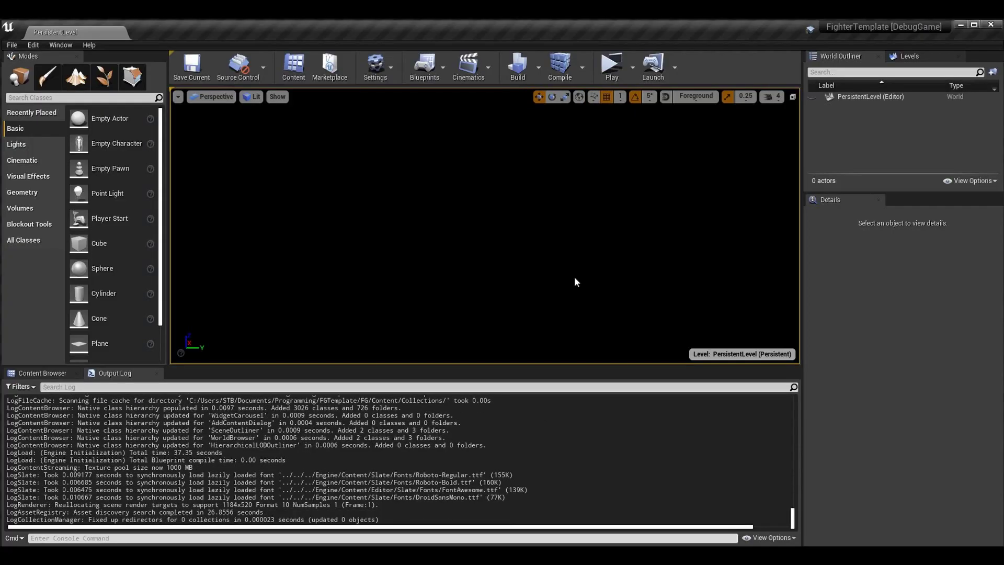
pyautogui.click(33, 45)
pyautogui.click(64, 197)
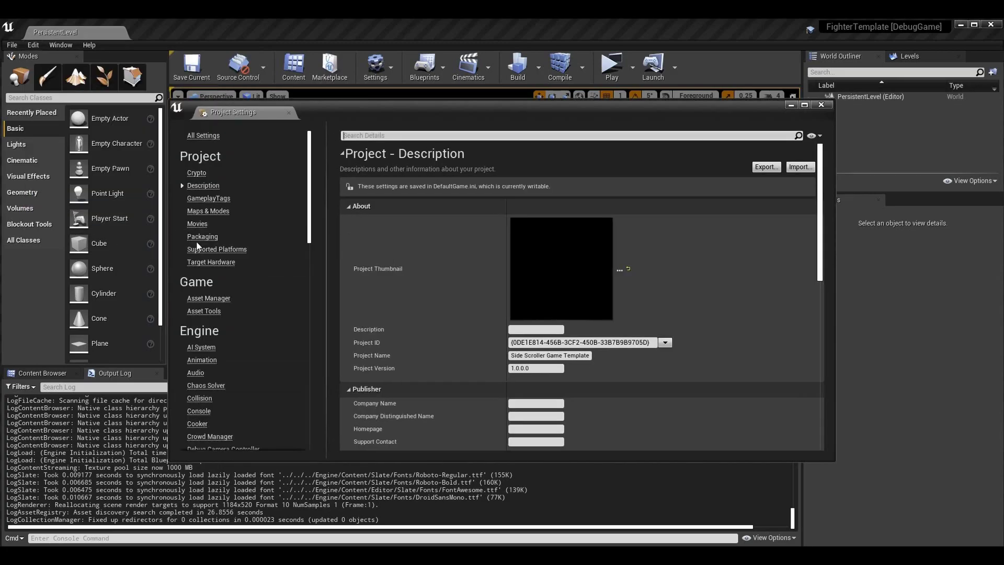
pyautogui.click(202, 236)
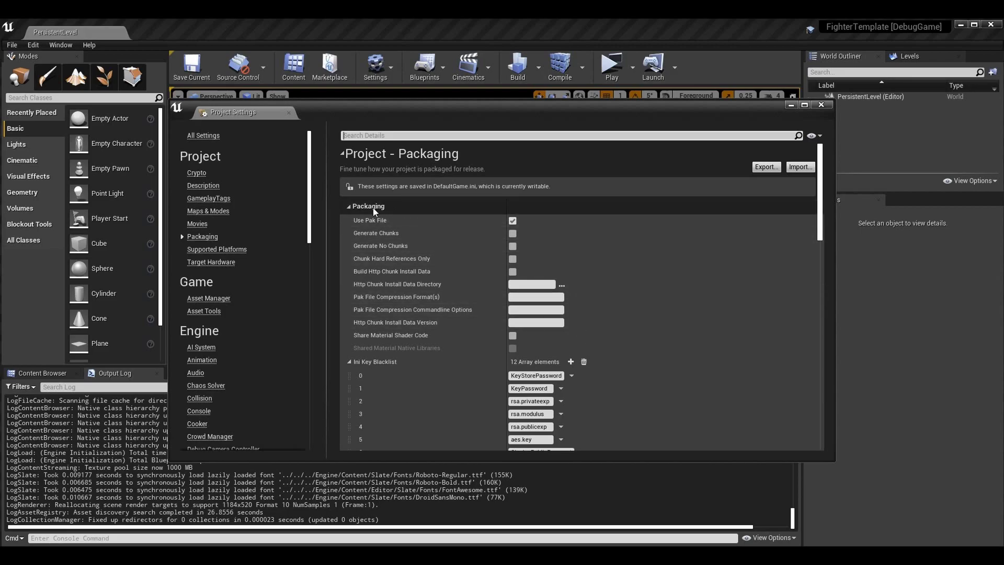
# Step: Look through the Packaging section and show its advanced options below the Ini Section Blacklist
pyautogui.scroll(-1, 530, 270)
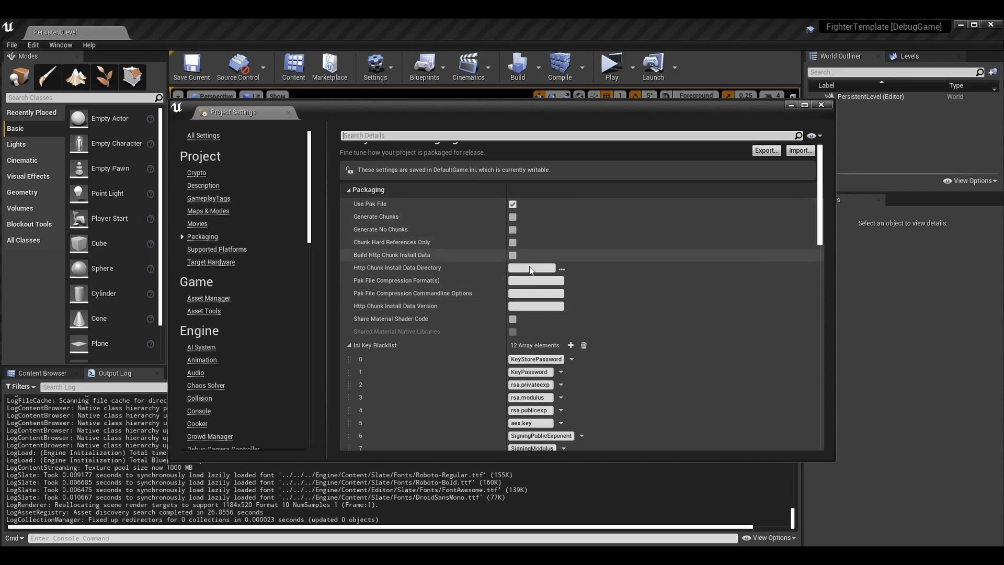
pyautogui.scroll(-10, 529, 270)
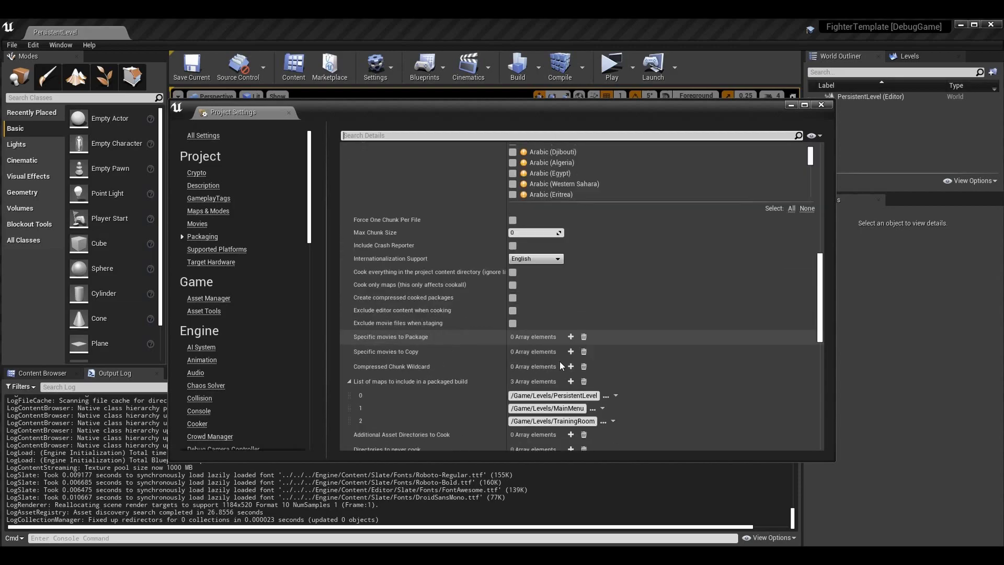
pyautogui.scroll(-10, 561, 365)
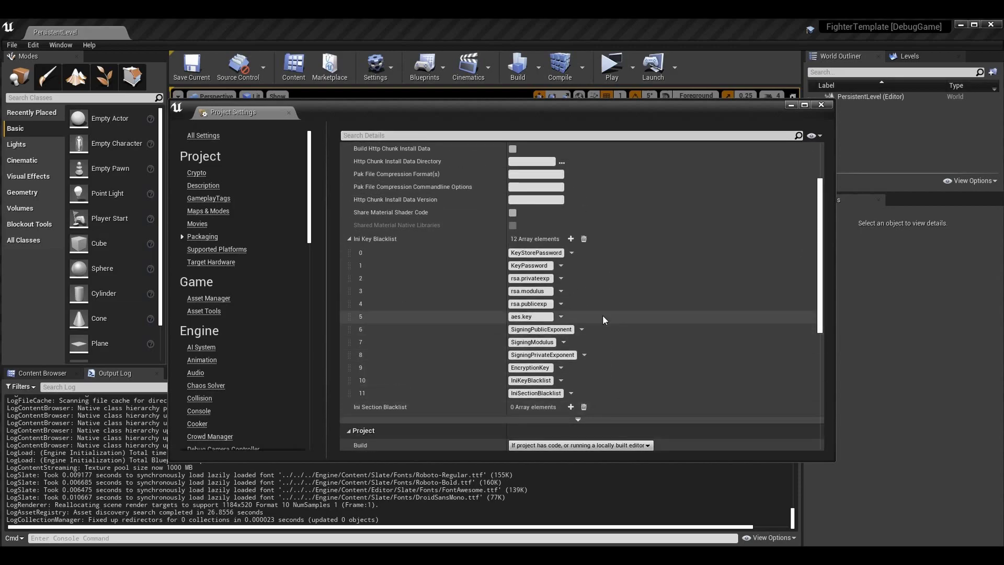
pyautogui.scroll(7, 589, 281)
pyautogui.scroll(-4, 381, 215)
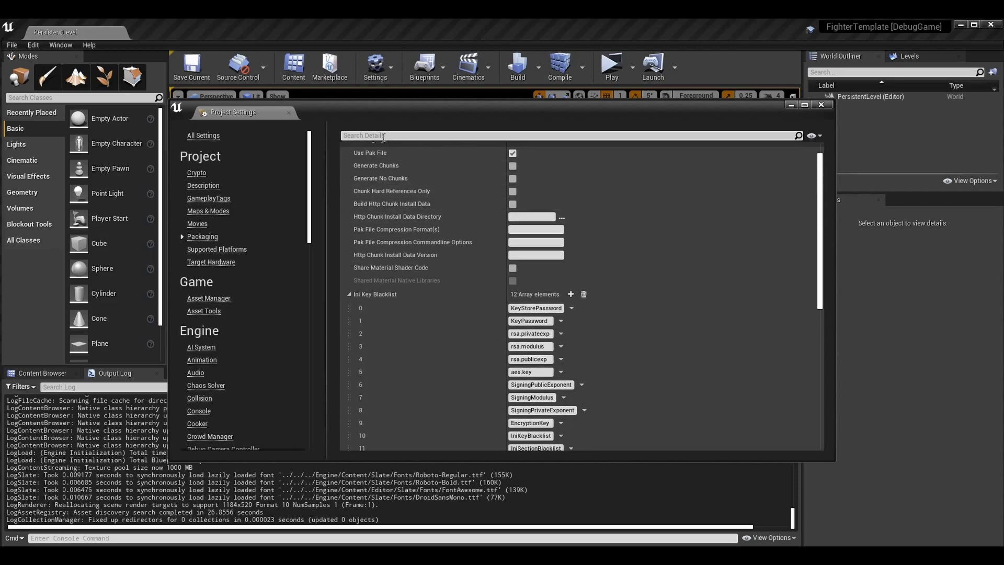
pyautogui.scroll(-3, 582, 321)
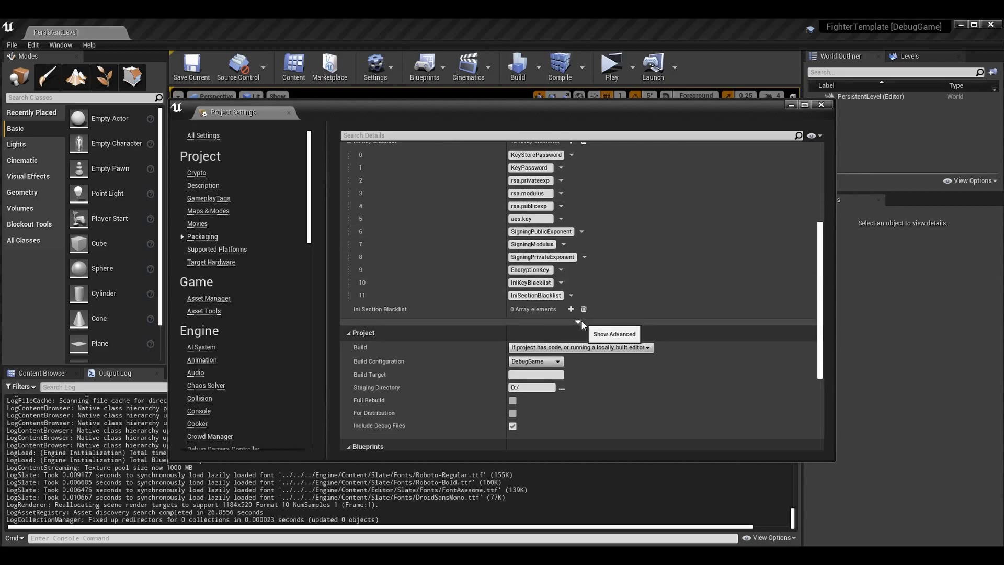
pyautogui.click(582, 320)
# Step: Check the list of maps to include in a packaged build among the advanced options and collapse it
pyautogui.scroll(-1, 695, 280)
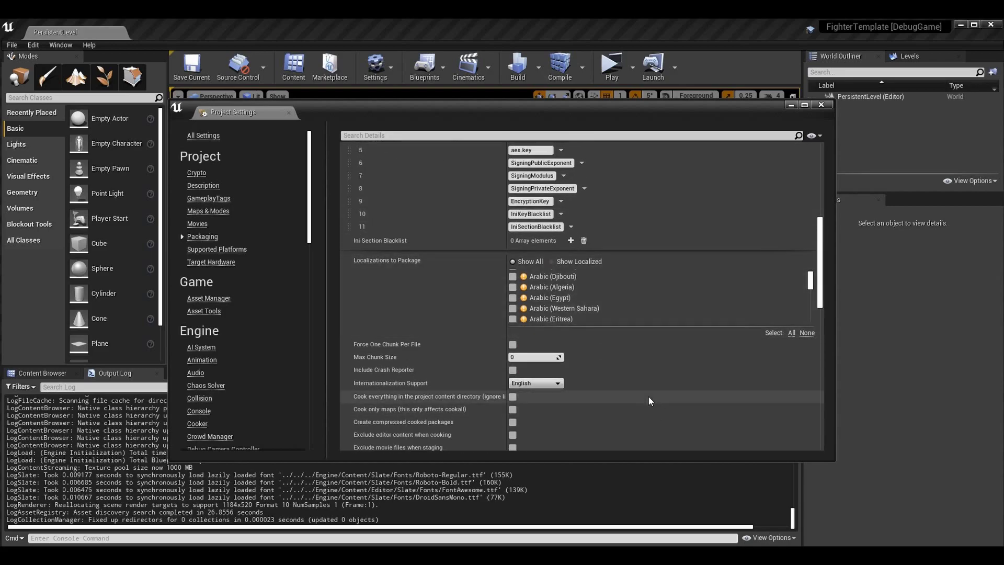
pyautogui.scroll(-2, 636, 382)
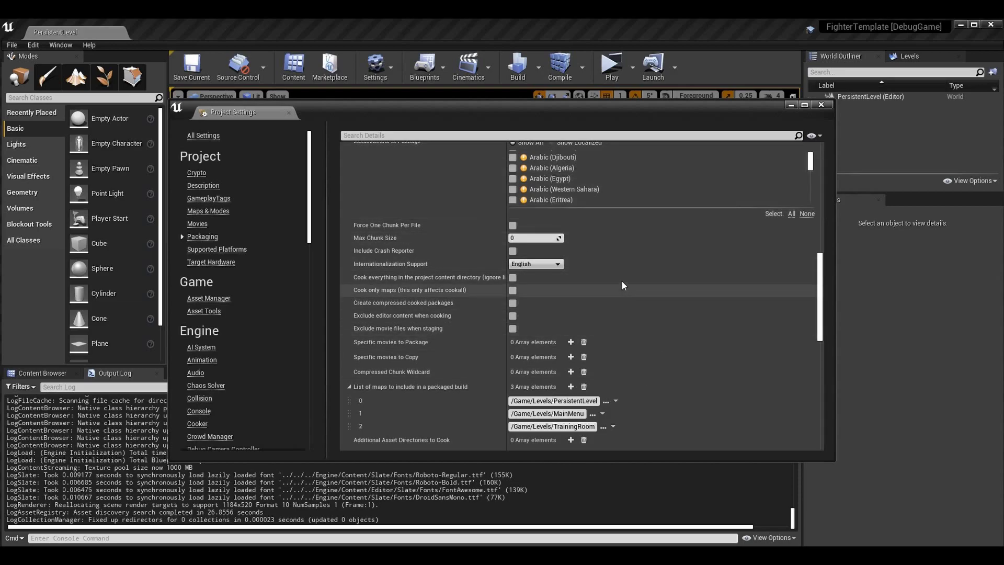
pyautogui.scroll(-1, 620, 288)
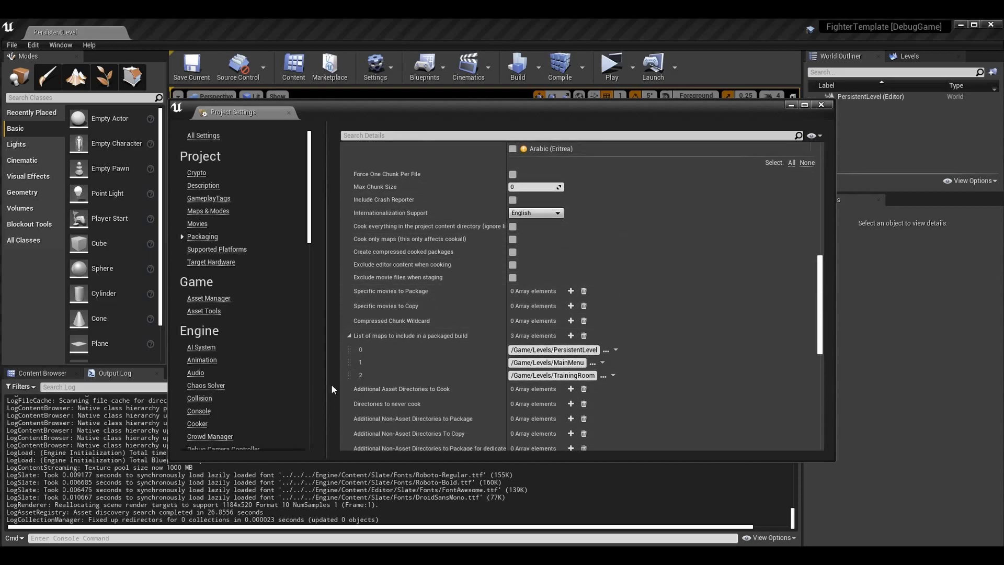
pyautogui.click(348, 336)
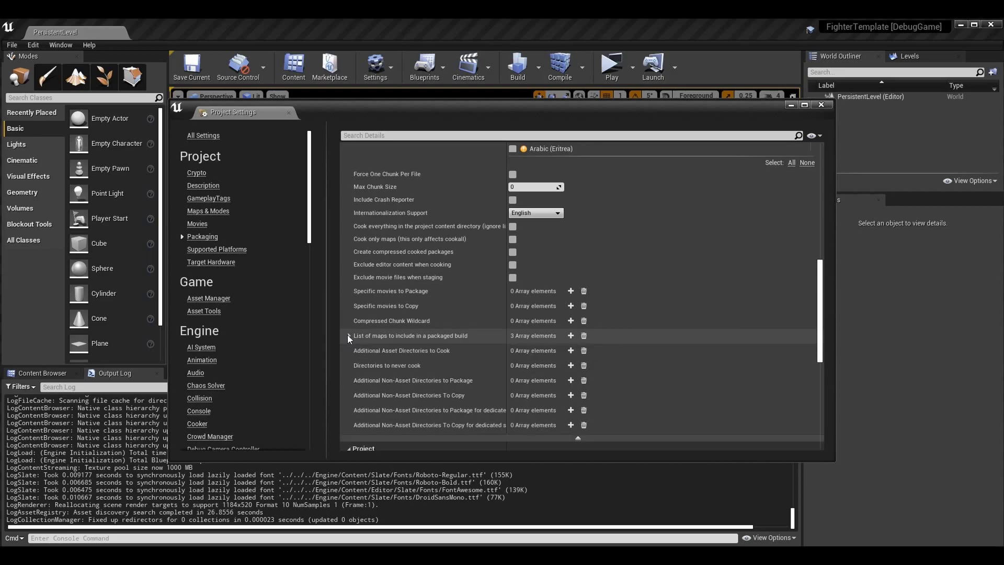
# Step: Delete the PersistentLevel, MainMenu and TrainingRoom entries from the list of maps to include in a packaged build
pyautogui.click(348, 336)
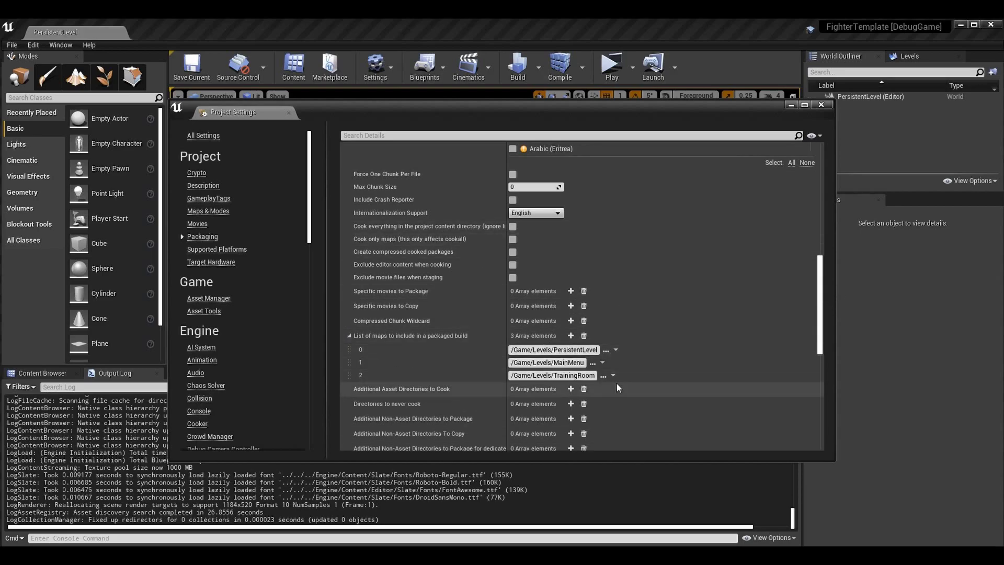
pyautogui.click(616, 349)
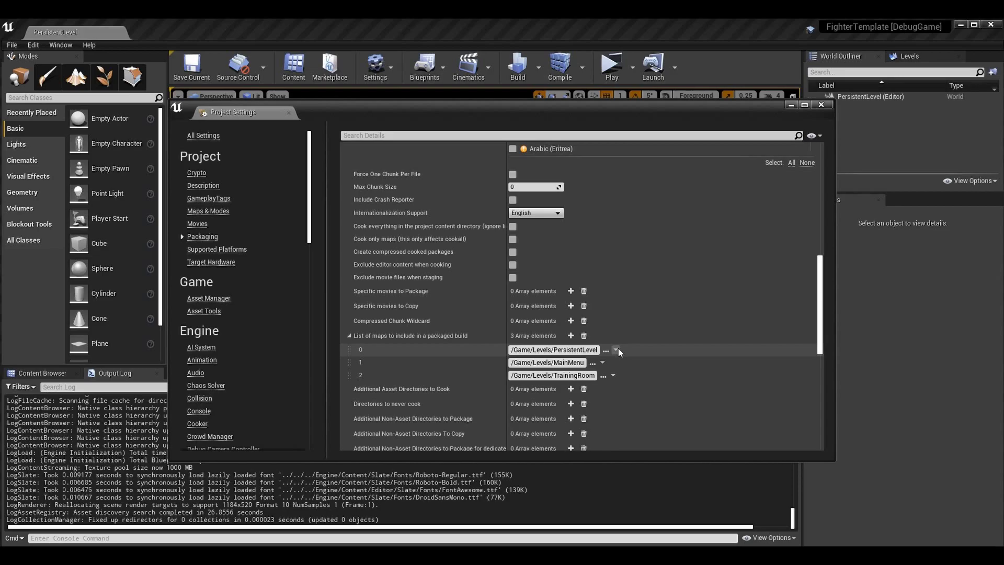
pyautogui.click(630, 371)
pyautogui.click(613, 362)
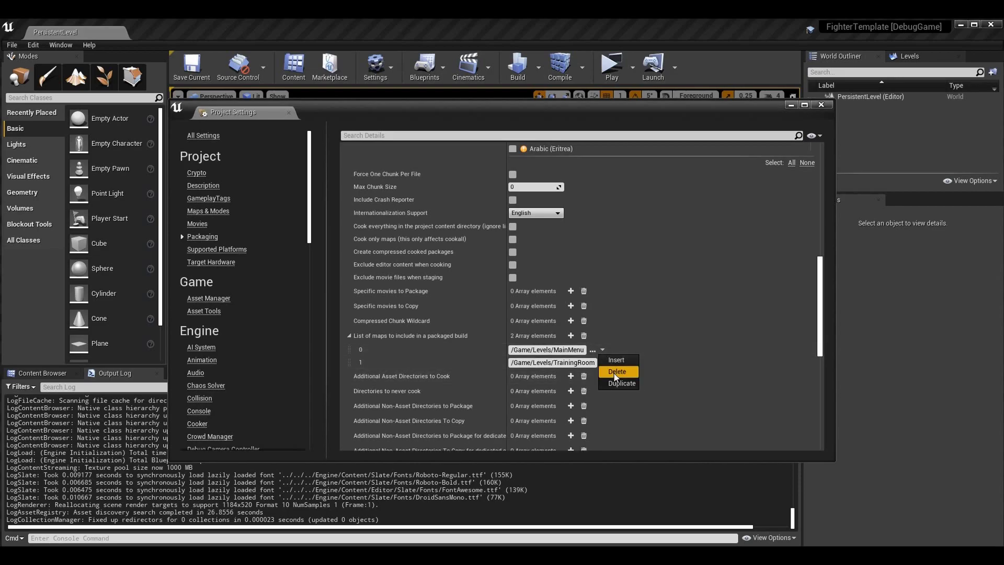
pyautogui.click(625, 383)
pyautogui.click(613, 349)
pyautogui.click(618, 371)
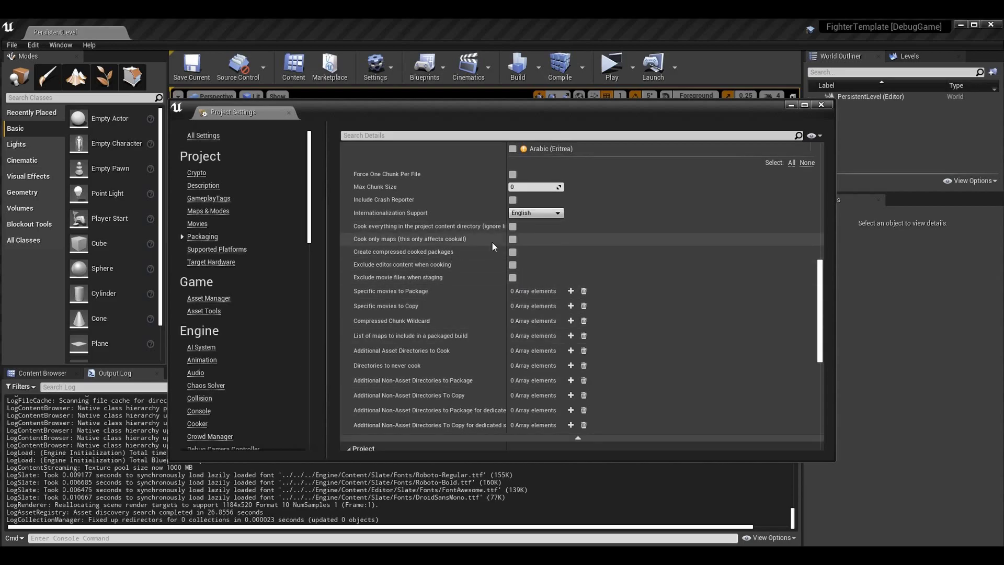
# Step: Widen the option name column in the Packaging settings and move the Project Settings window to uncover the Content Browser's folders
pyautogui.moveTo(506, 188); pyautogui.dragTo(583, 194)
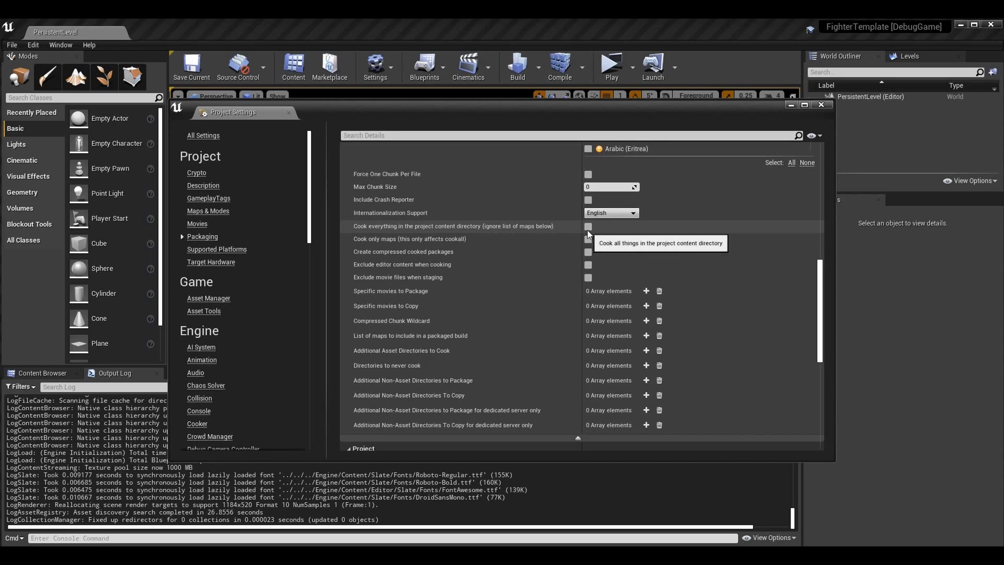
pyautogui.click(43, 373)
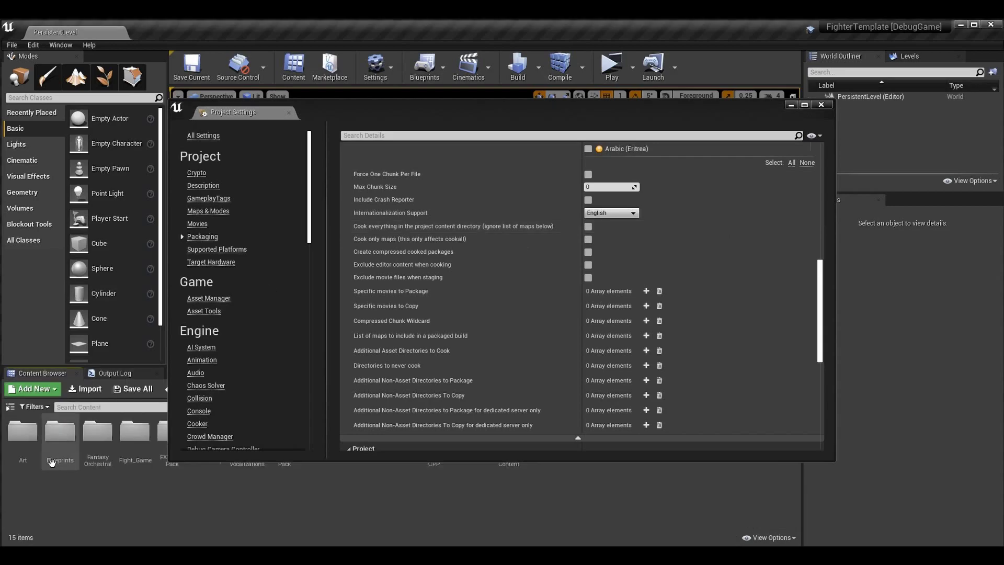
pyautogui.moveTo(471, 107); pyautogui.dragTo(429, 98)
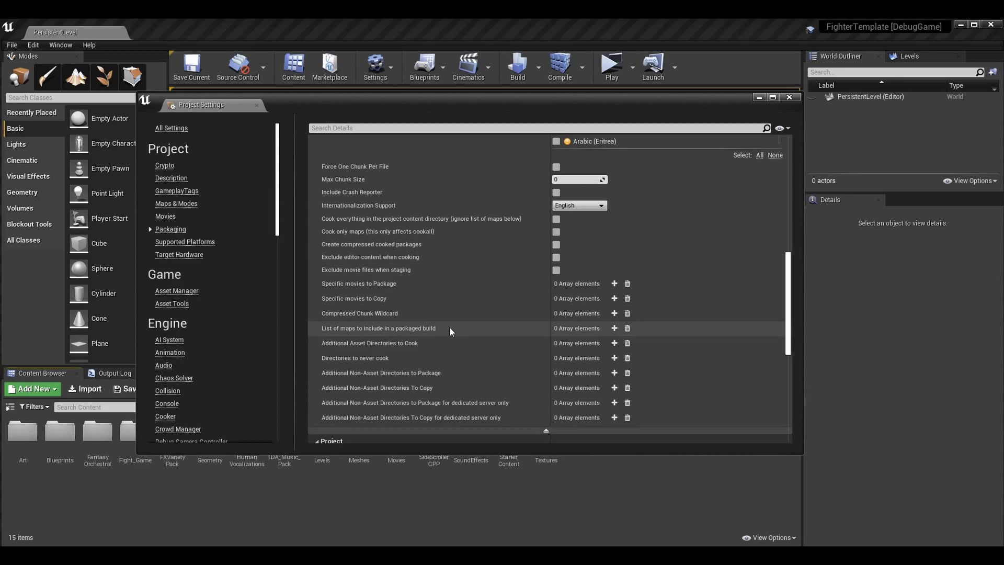
# Step: Add PersistentLevel and MainMenu from the Levels folder to the list of maps to include in a packaged build
pyautogui.click(614, 328)
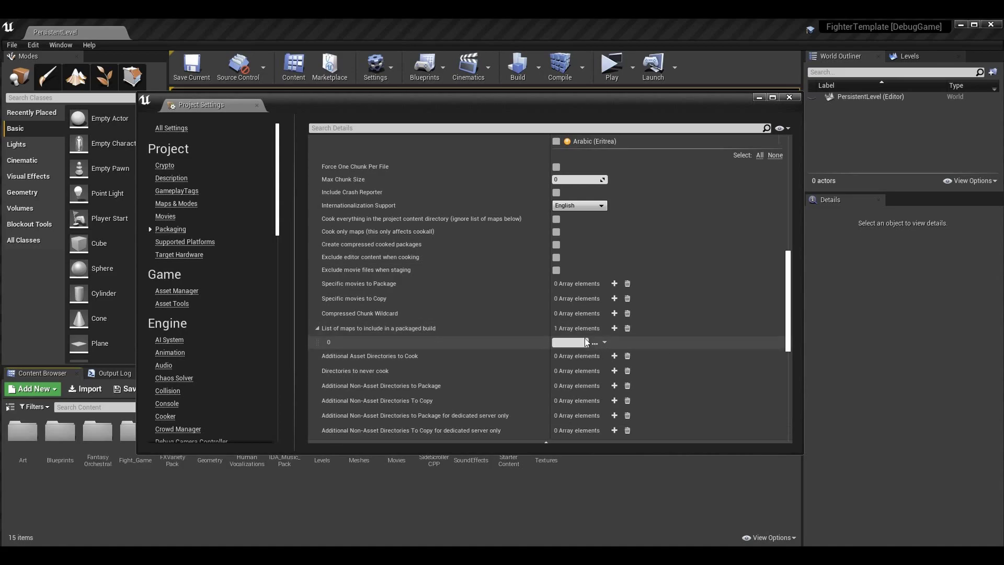
pyautogui.click(594, 342)
pyautogui.click(283, 181)
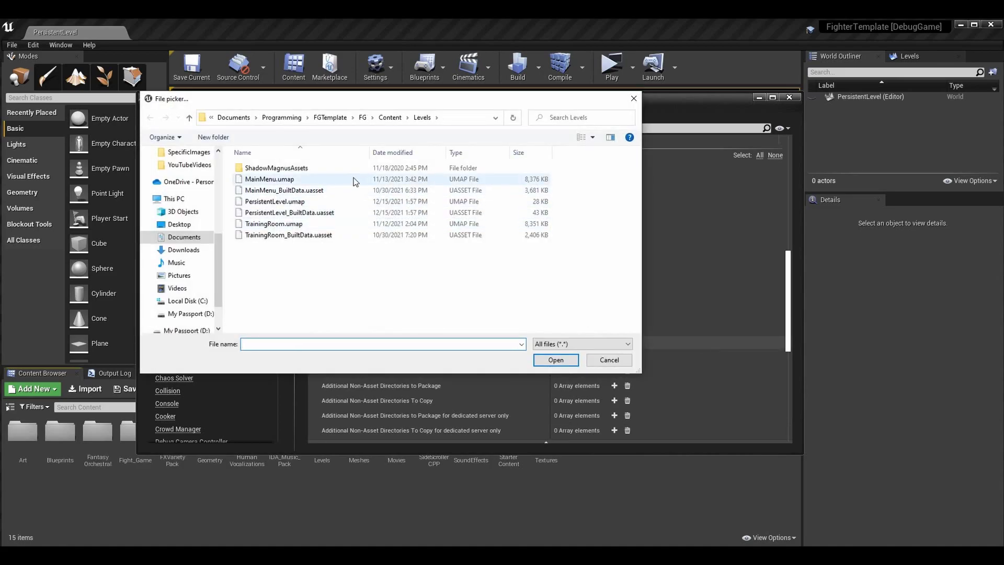
pyautogui.click(548, 354)
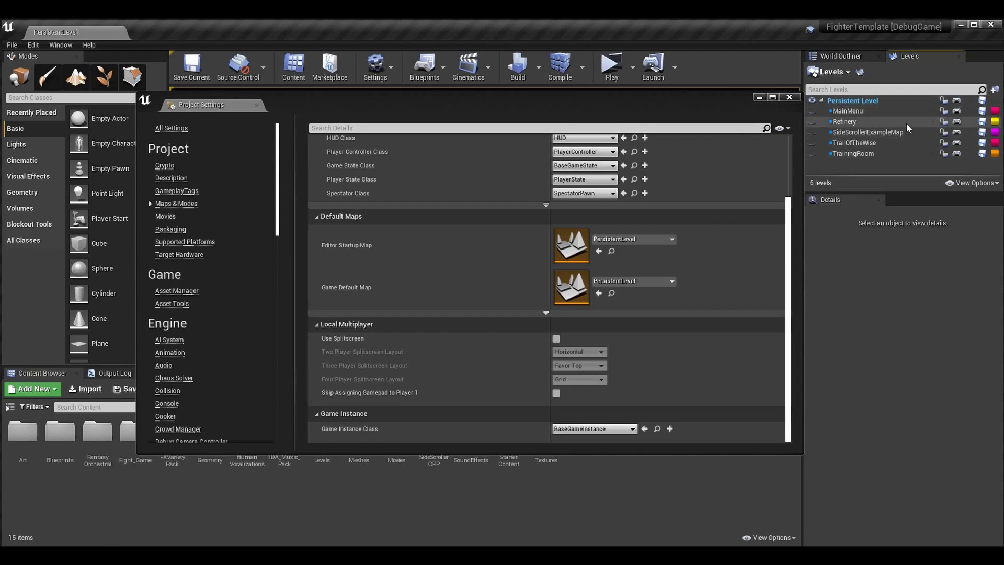
# Step: Review the included maps and the Project build options in the Packaging settings, and close Project Settings
pyautogui.click(853, 57)
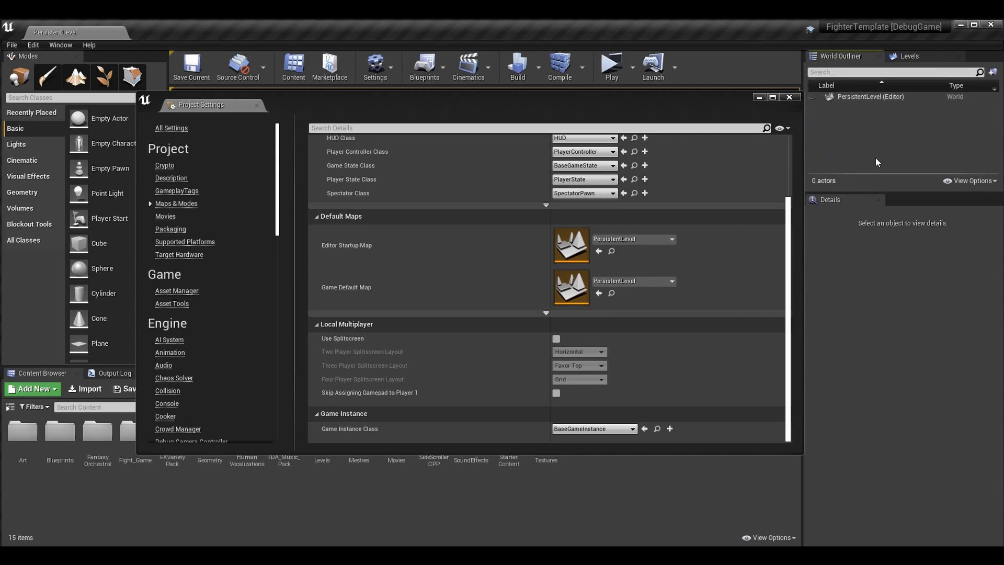
pyautogui.click(170, 229)
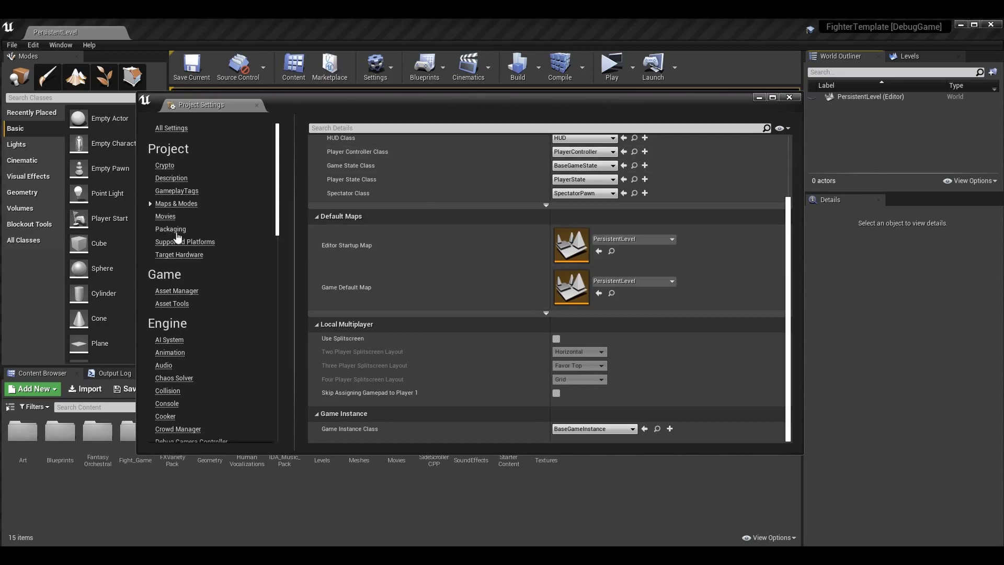
pyautogui.scroll(-10, 606, 273)
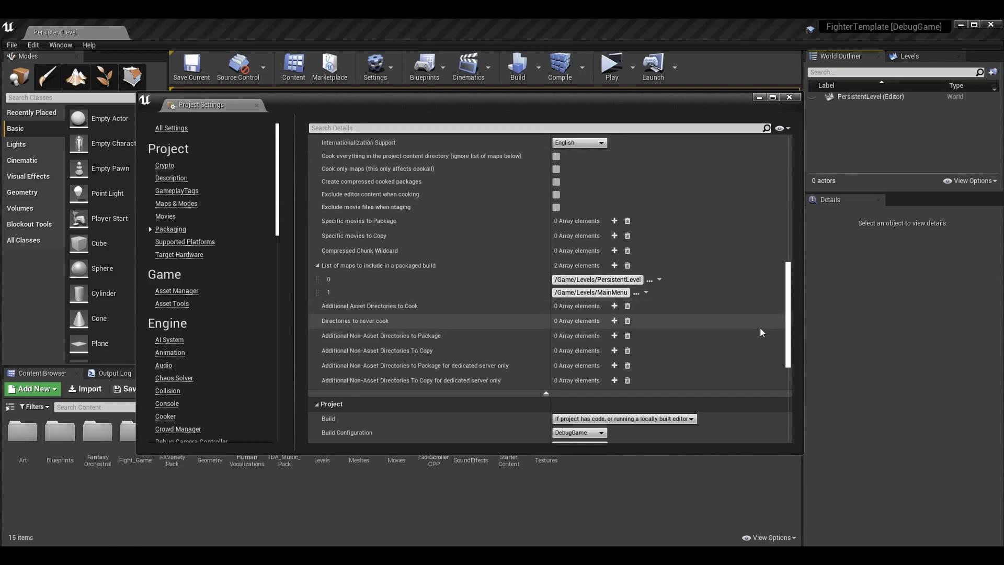
pyautogui.scroll(-3, 710, 287)
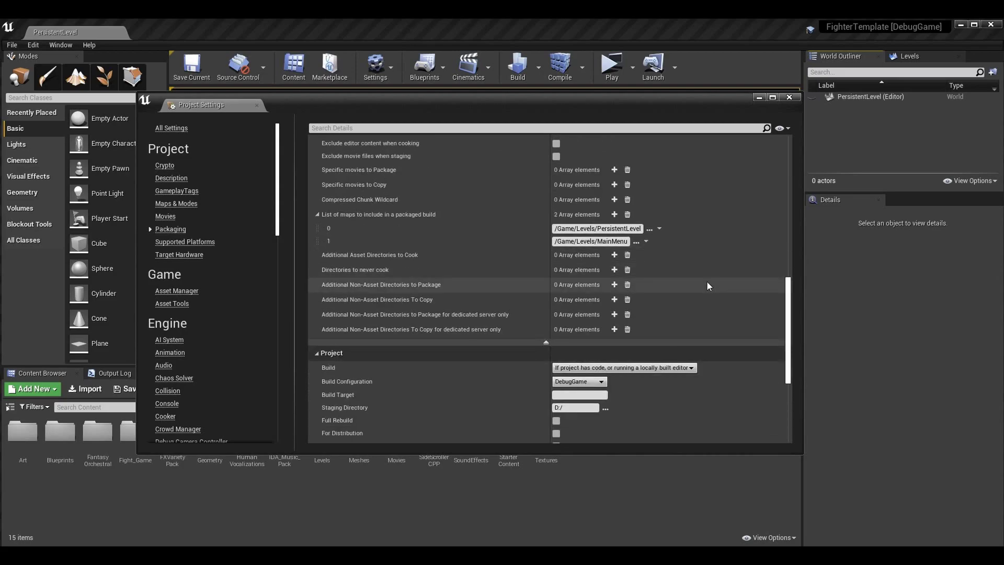
pyautogui.click(789, 97)
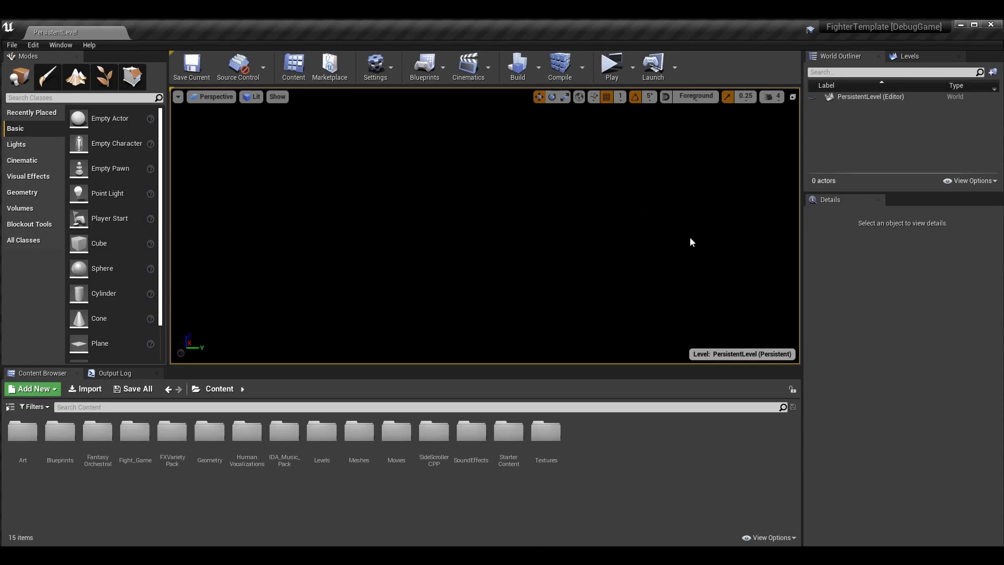
# Step: Run the game in a standalone preview and enter Versus mode from its main menu
pyautogui.click(609, 69)
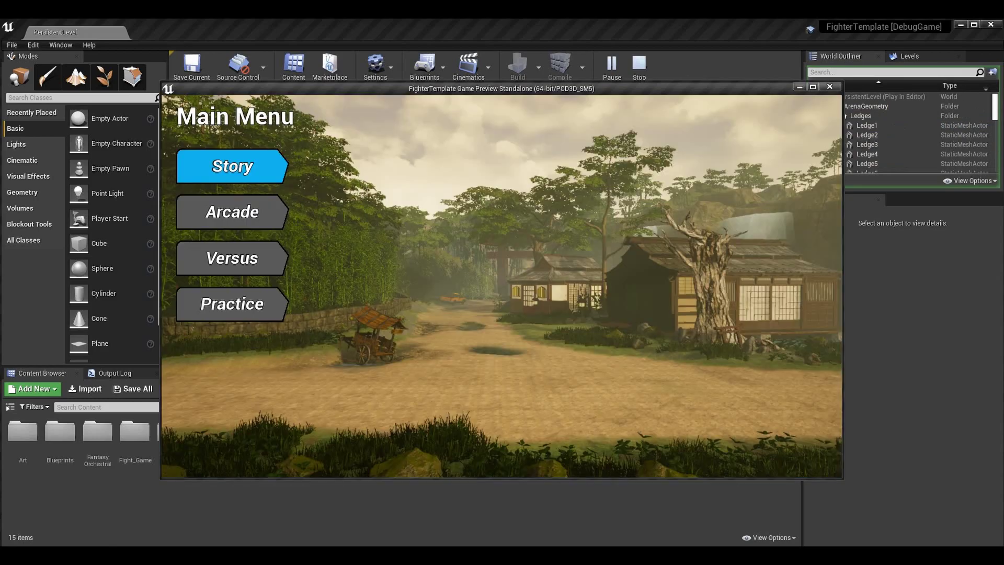
pyautogui.press('Down')
pyautogui.press('Down')
pyautogui.press('Return')
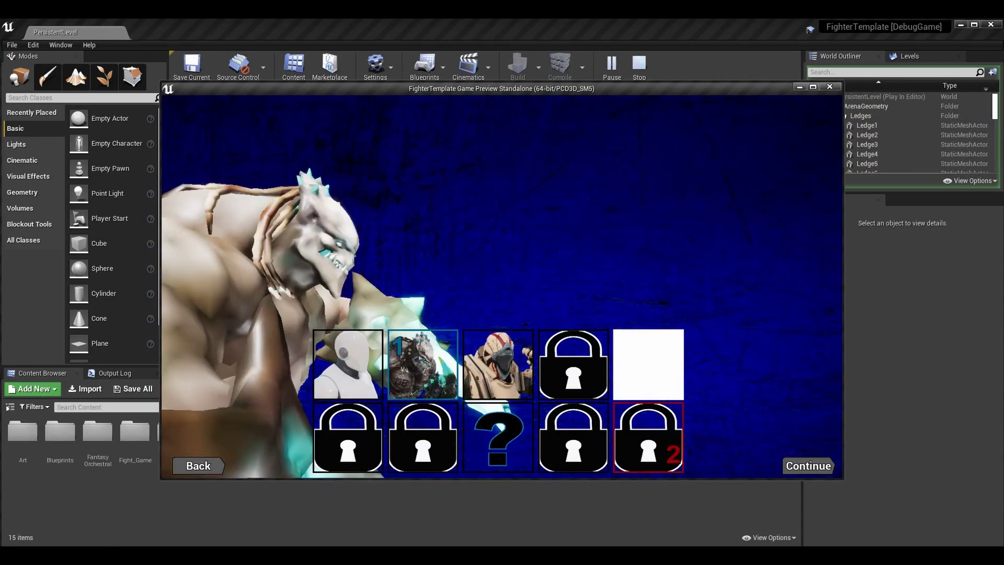
# Step: Choose the Mutant for both players, confirm the stage and start the Versus match
pyautogui.press('Left')
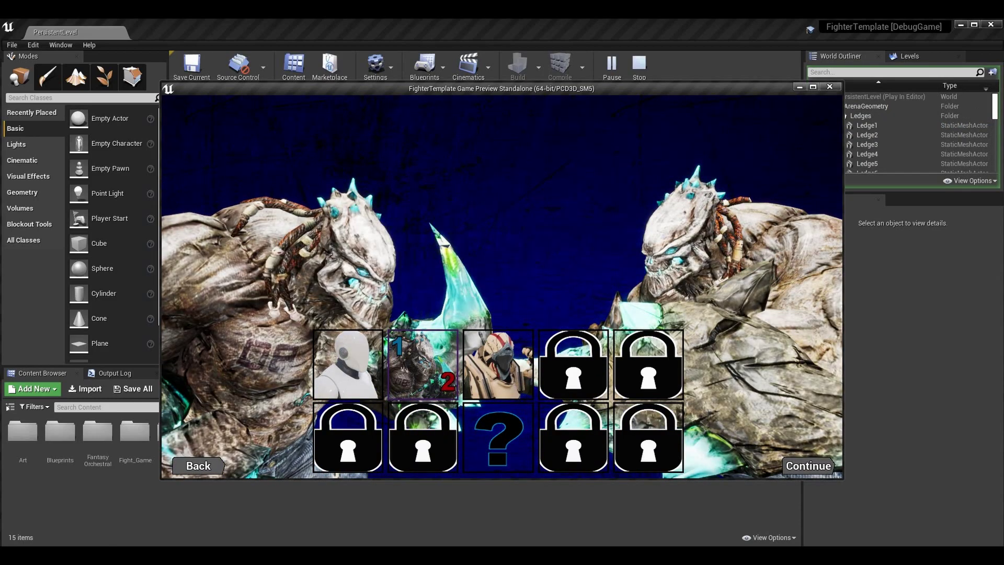
pyautogui.press('Return')
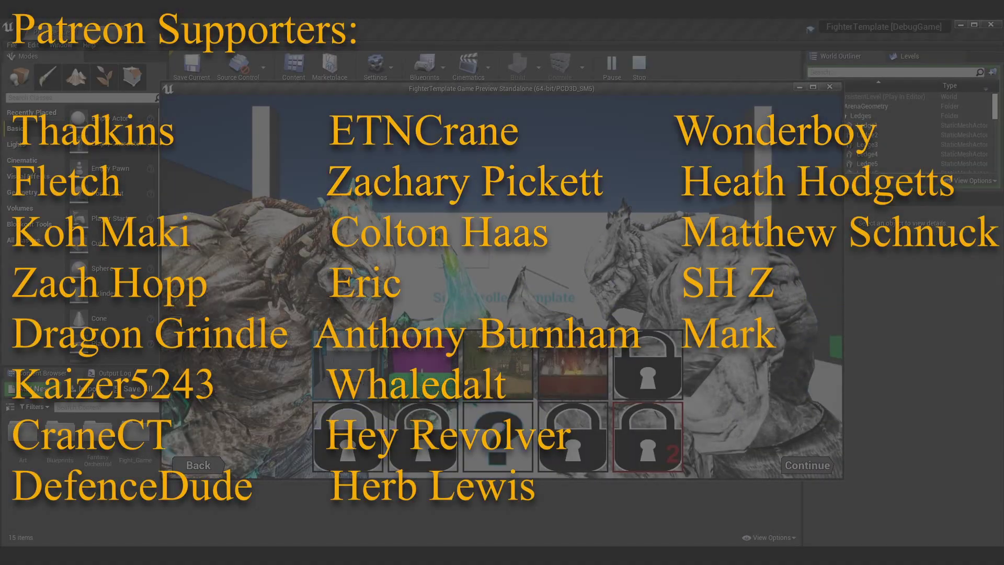
pyautogui.press('Return')
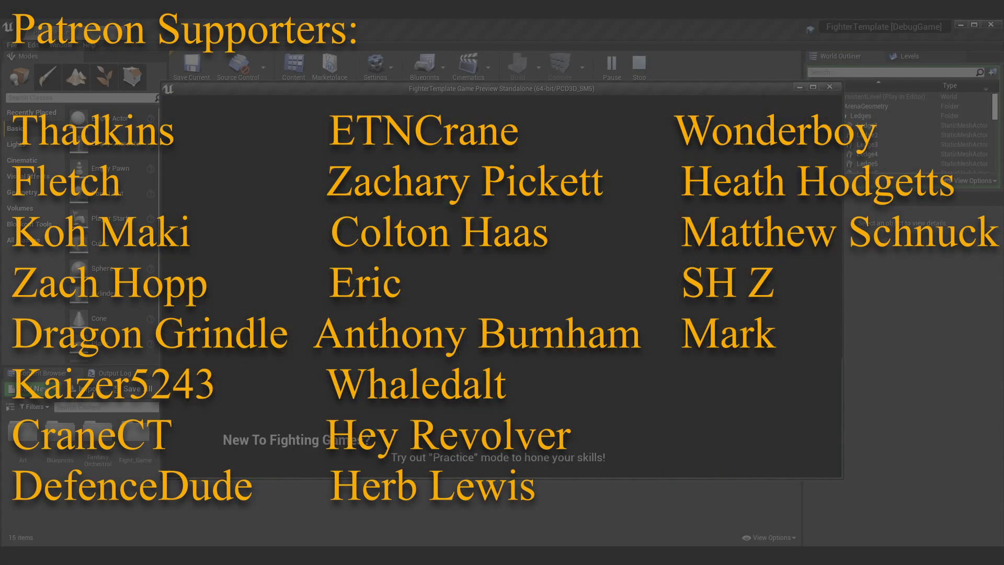